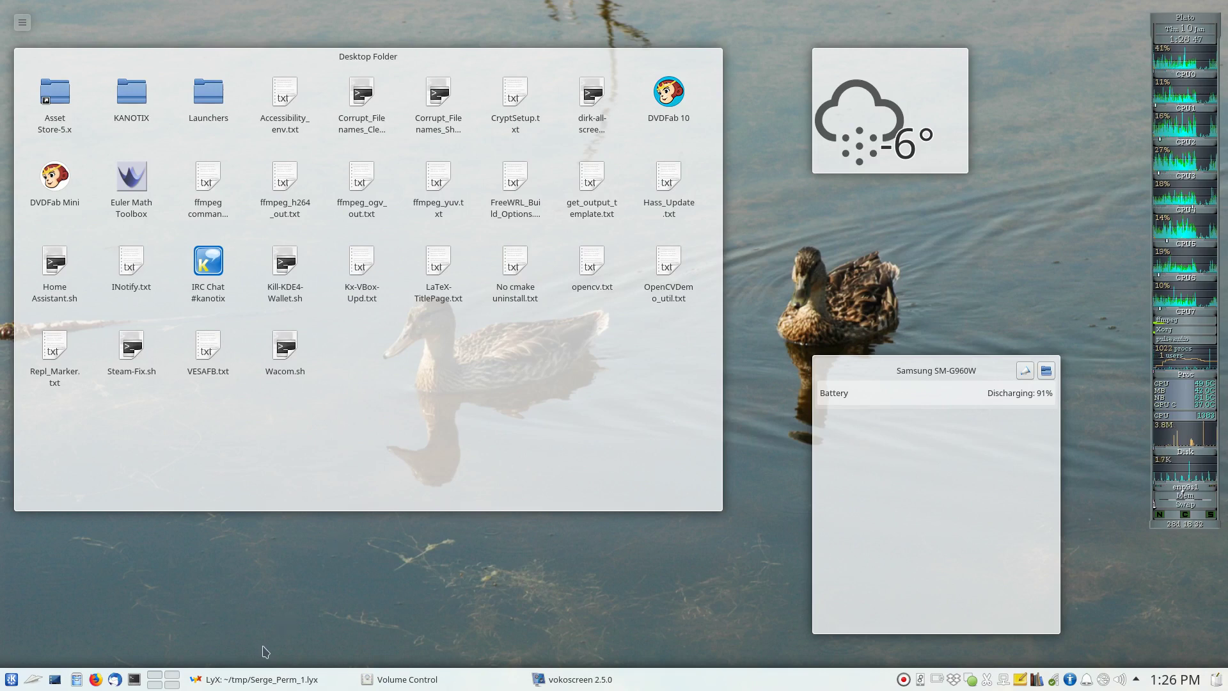
Step: Switch to the LyX document Serge_Perm_1.lyx and open the displayed fraction with denominator (24-n)!n! in the inline math editor, and leave it
mouse_move(269, 680)
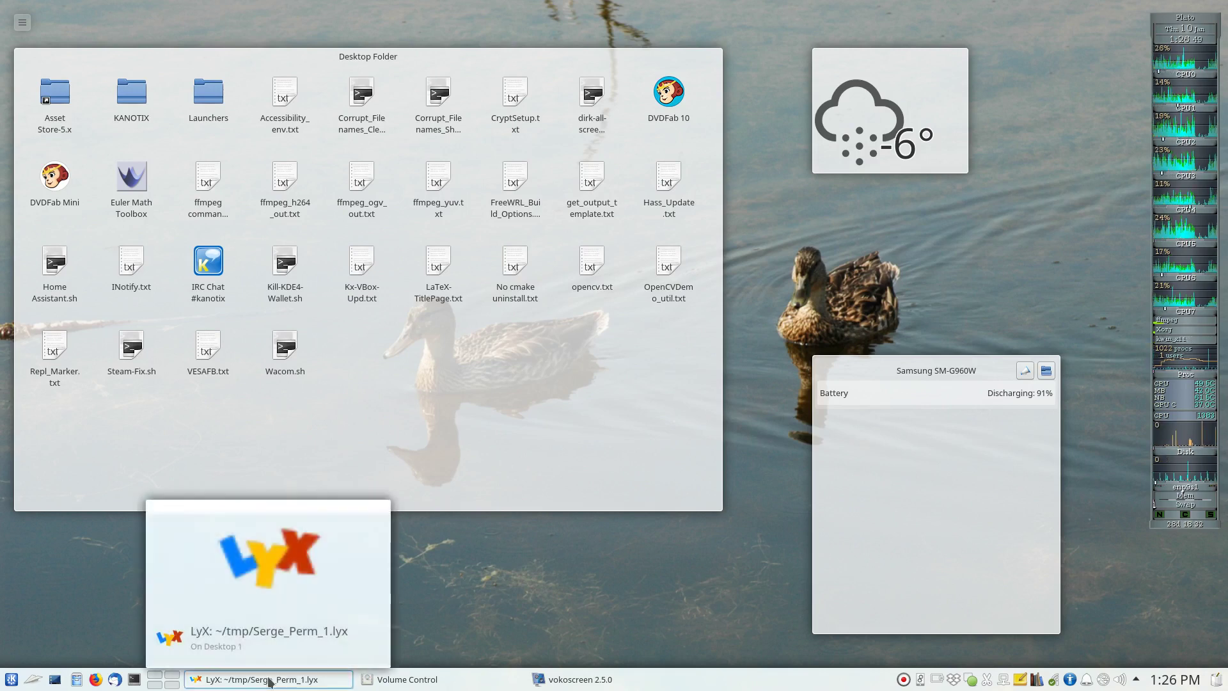
left_click(270, 681)
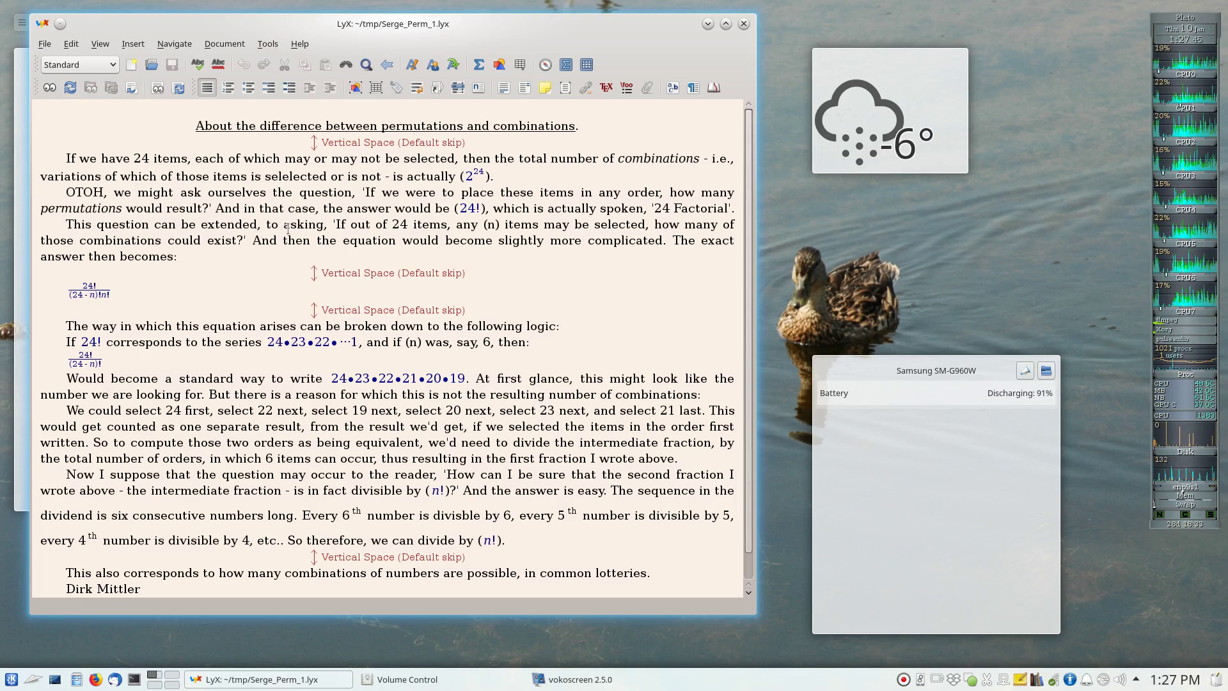
left_click(450, 200)
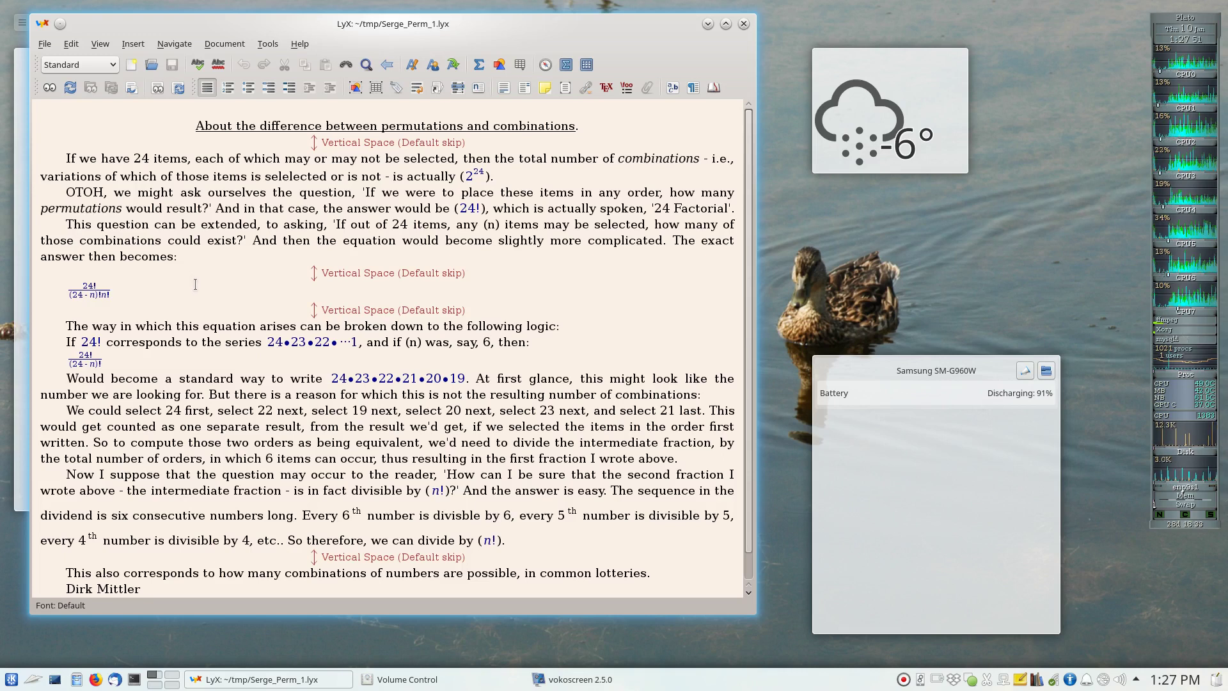
left_click(70, 292)
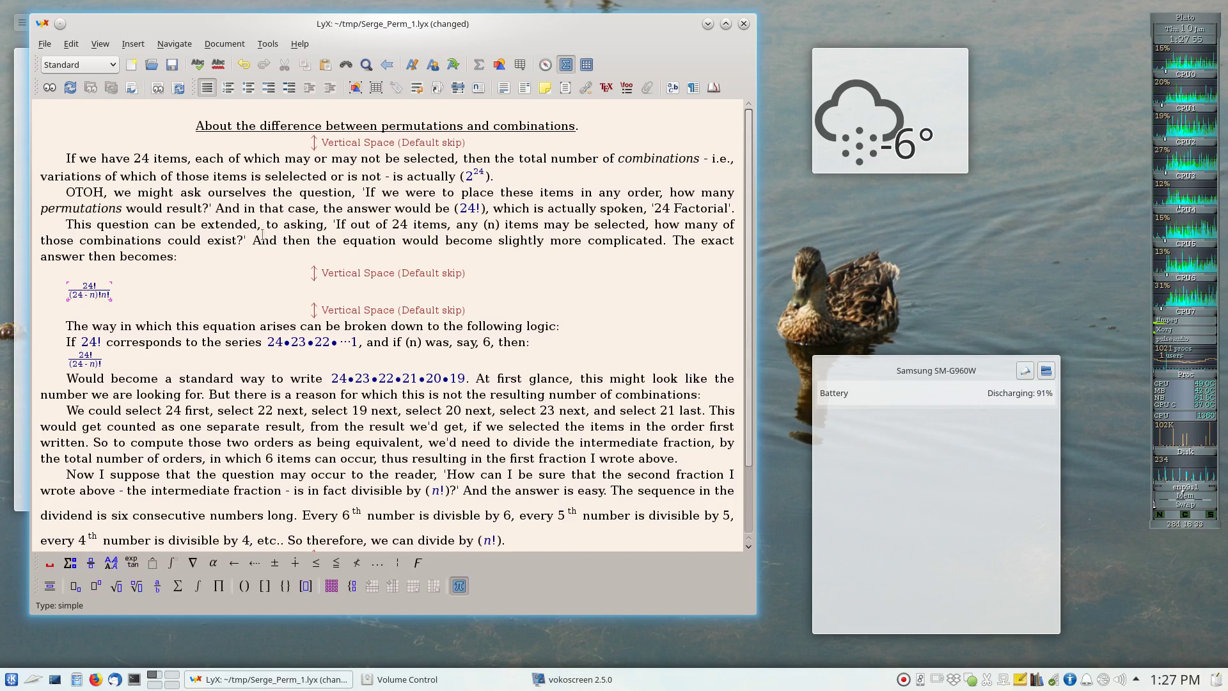
left_click(274, 255)
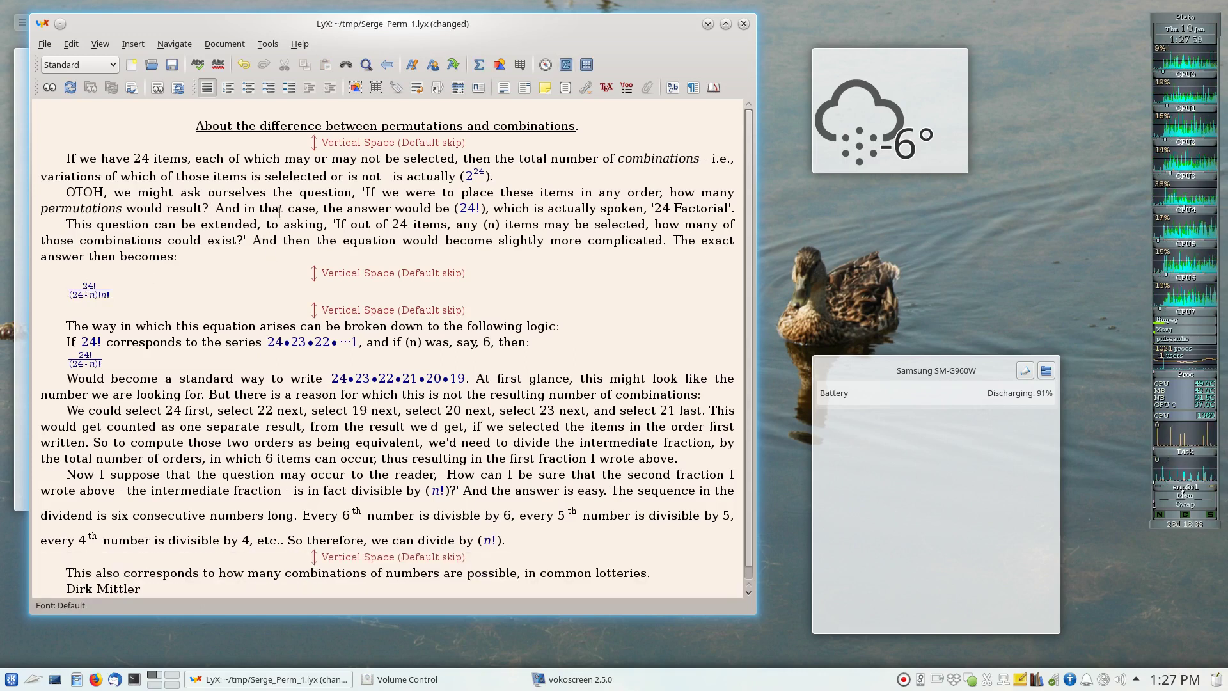
Step: Set the Instant preview display preference to On and save the preferences
left_click(269, 50)
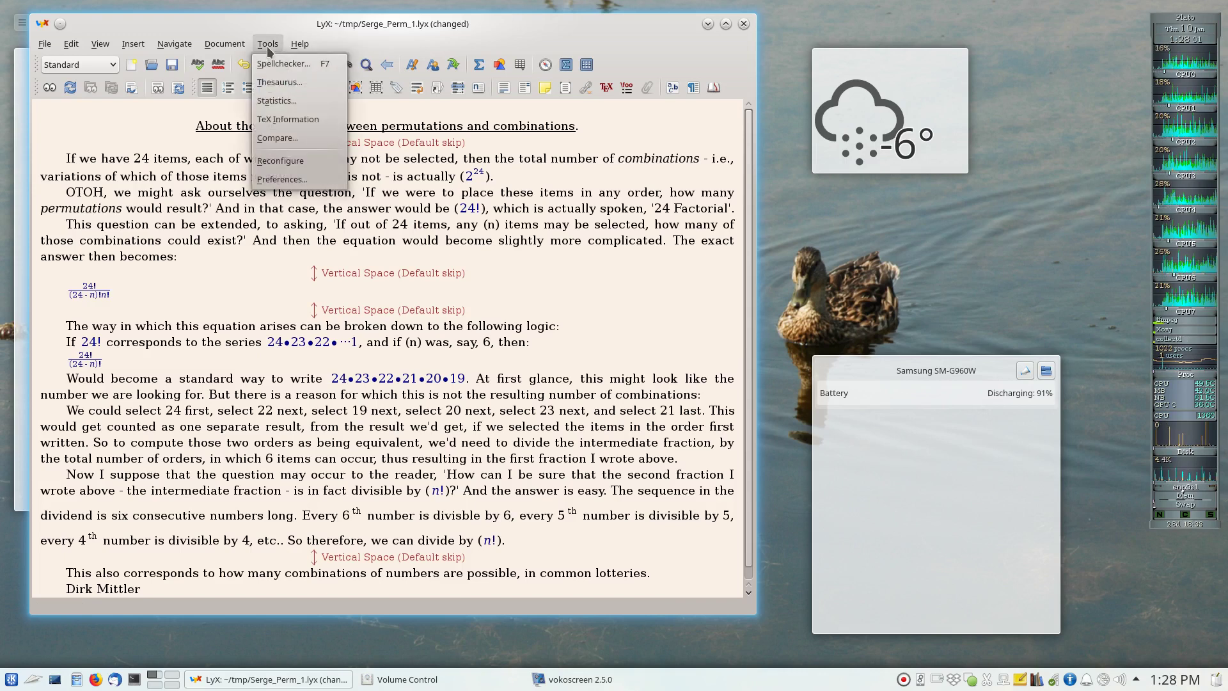
left_click(291, 179)
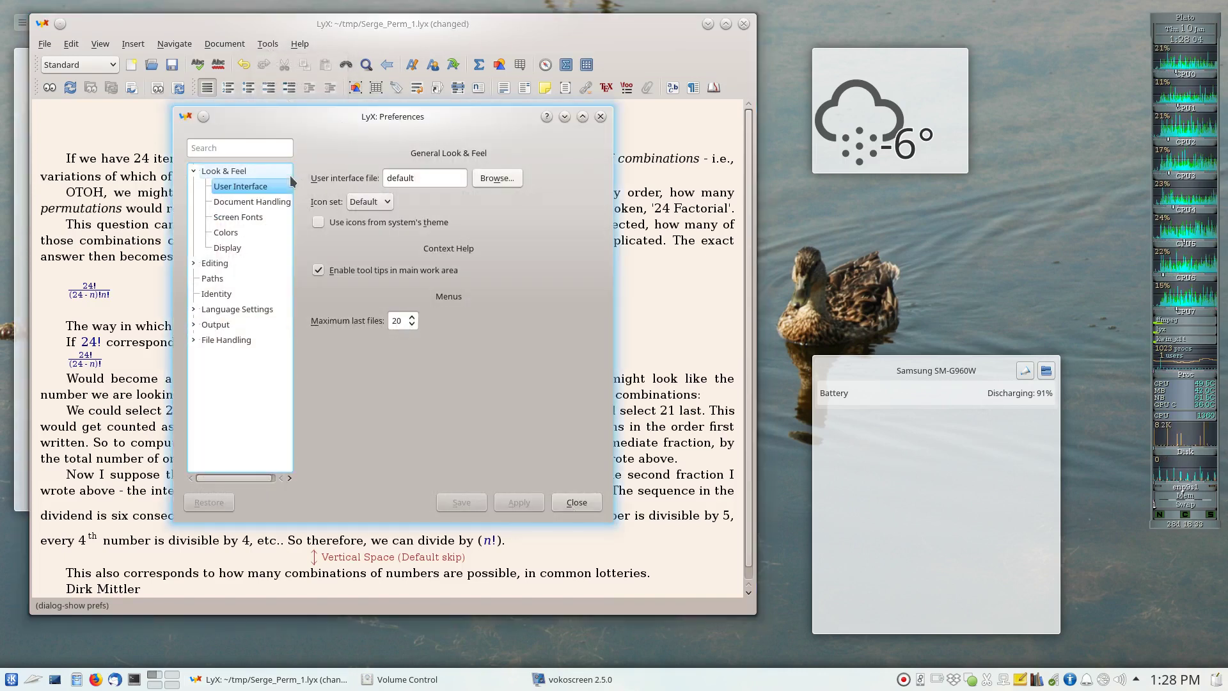
left_click(240, 249)
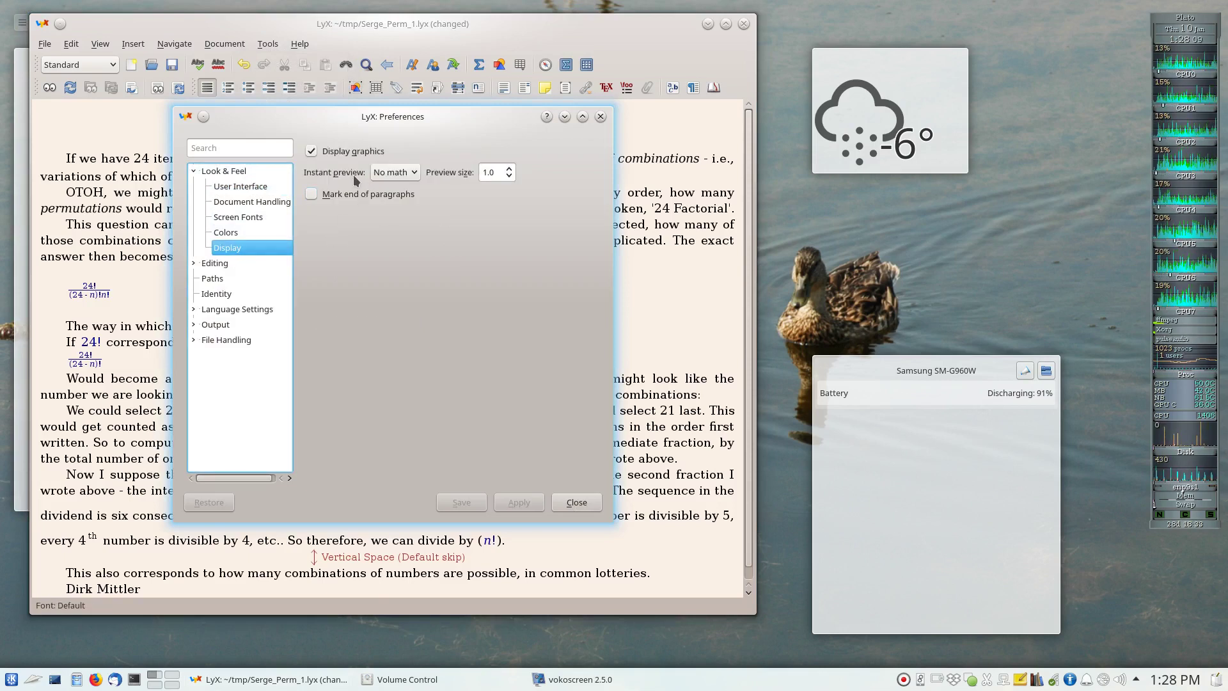
left_click(414, 177)
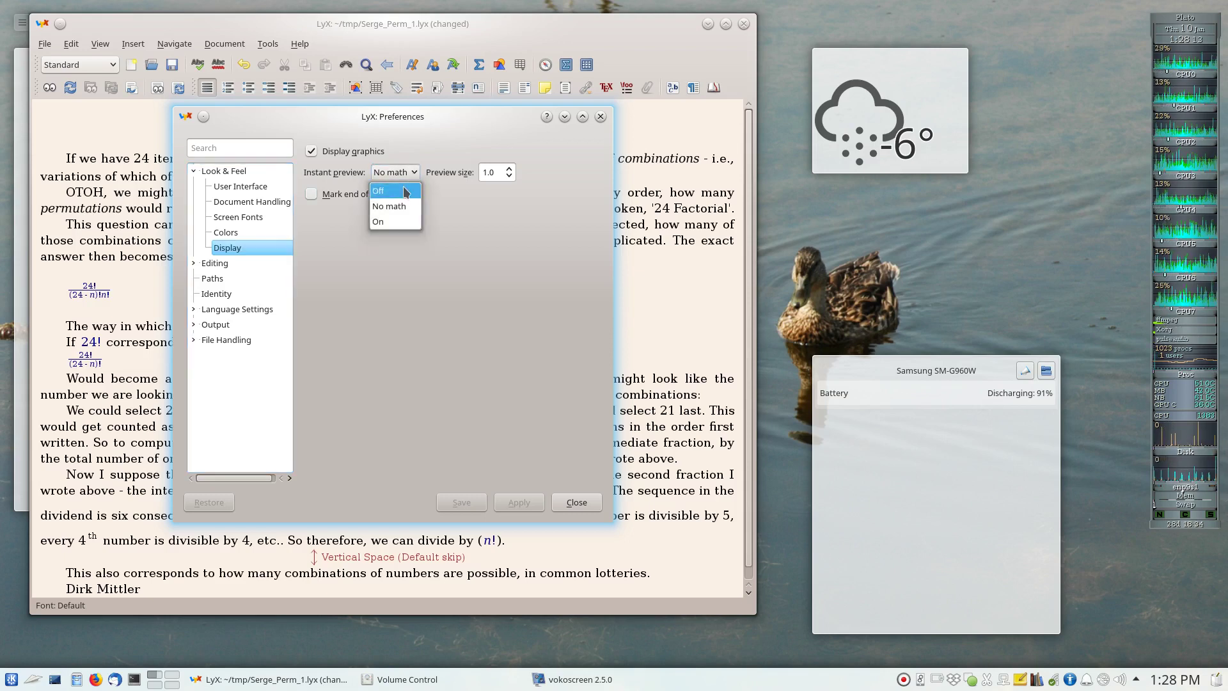
left_click(404, 192)
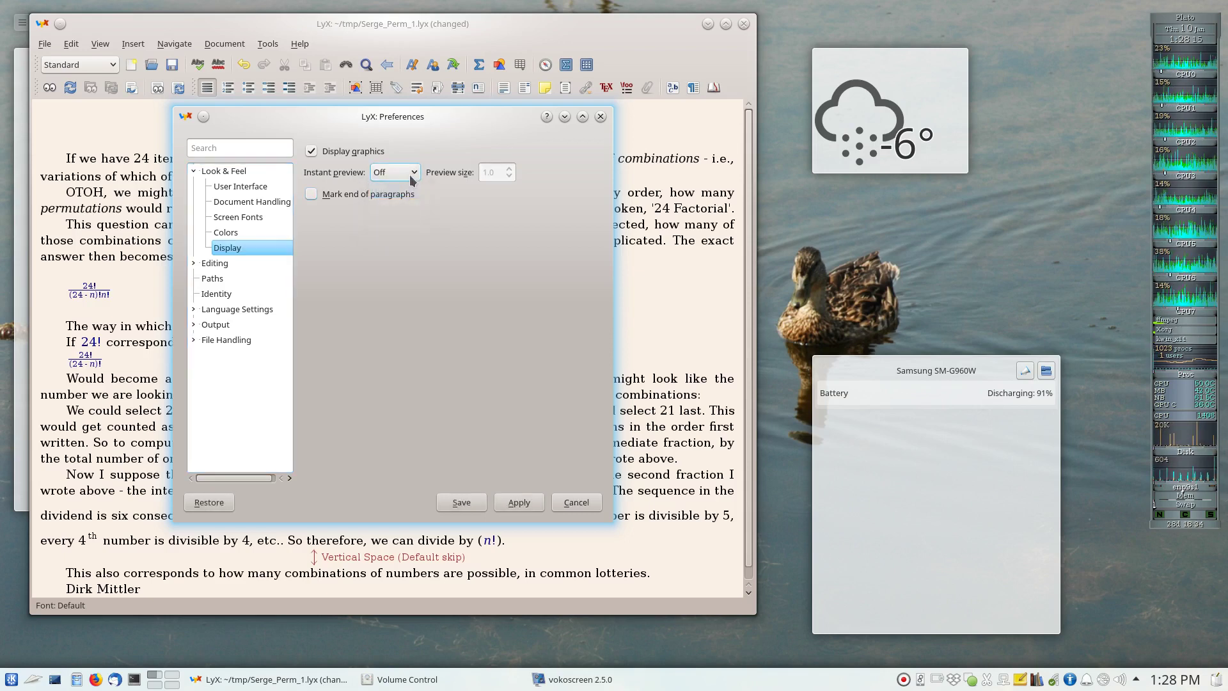
left_click(413, 174)
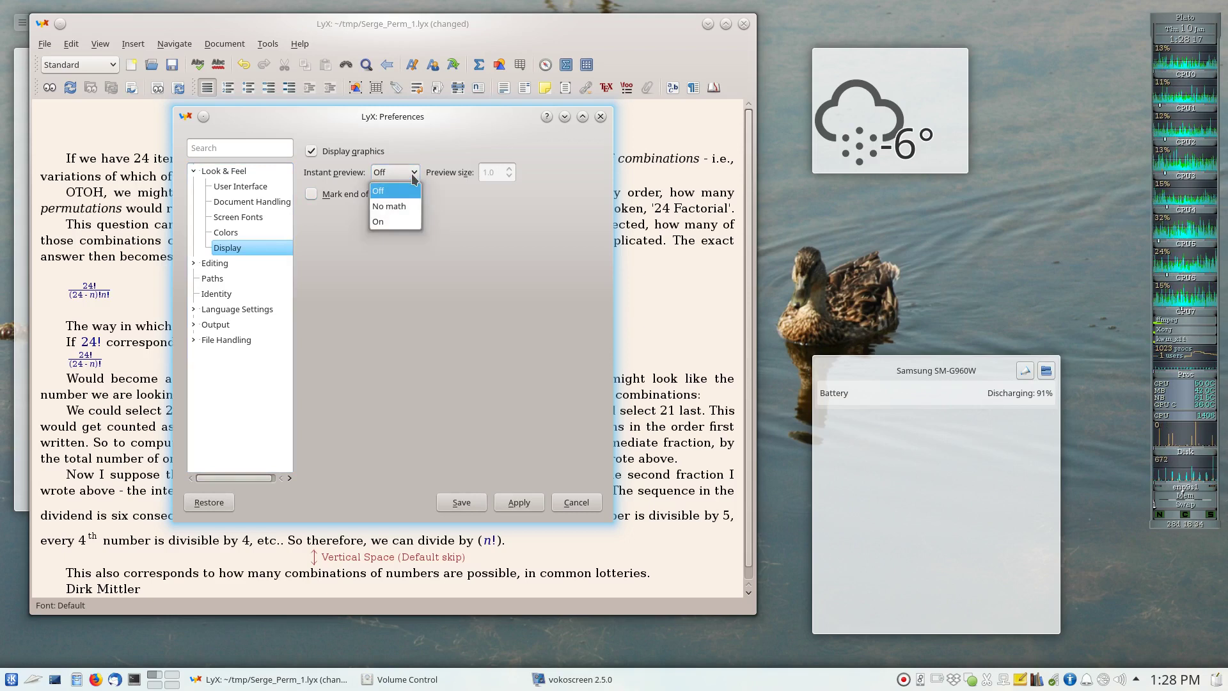
left_click(398, 221)
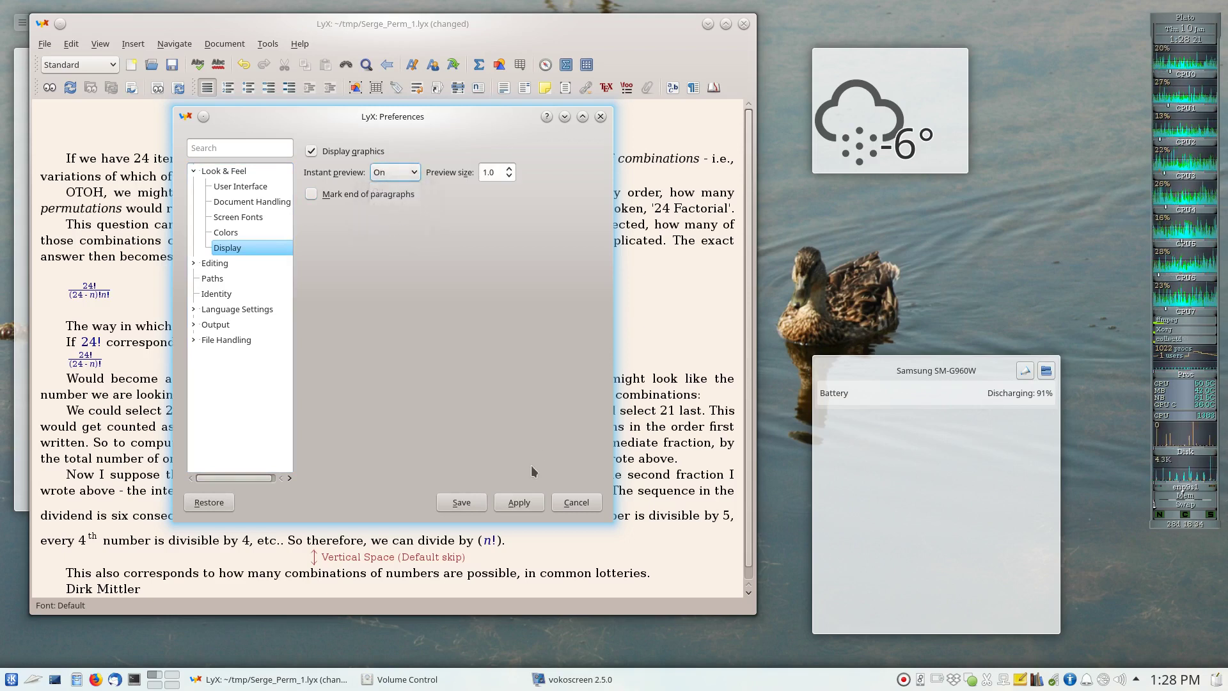
left_click(472, 505)
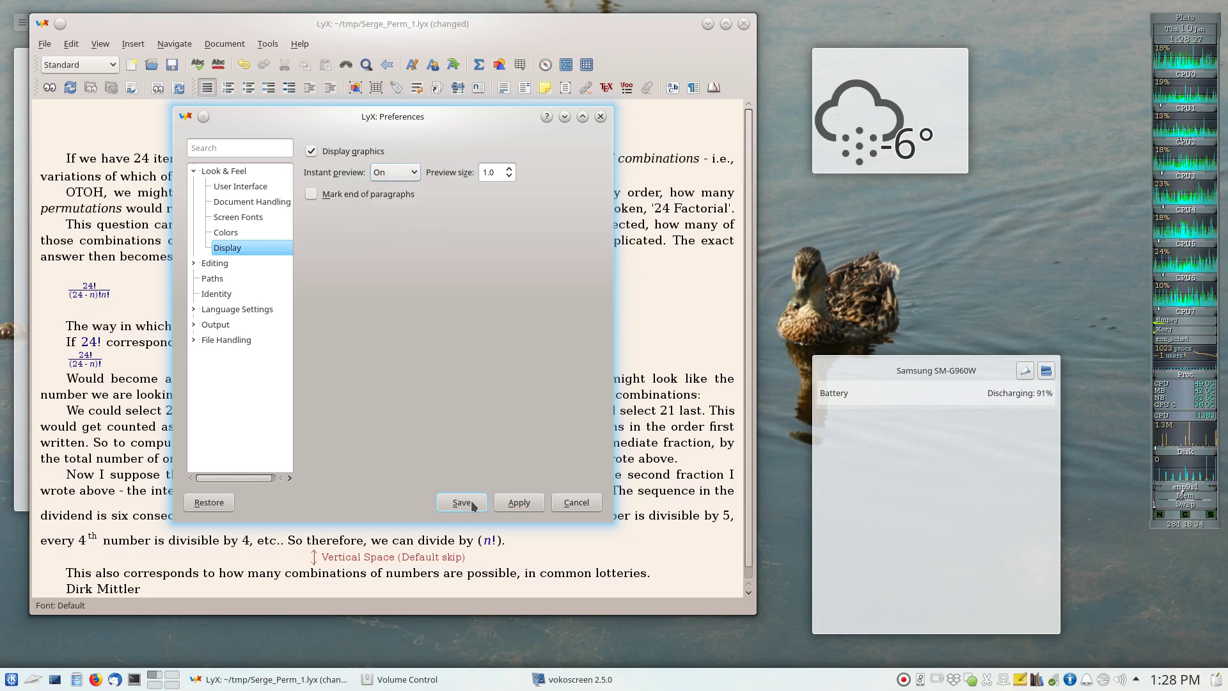
left_click(473, 504)
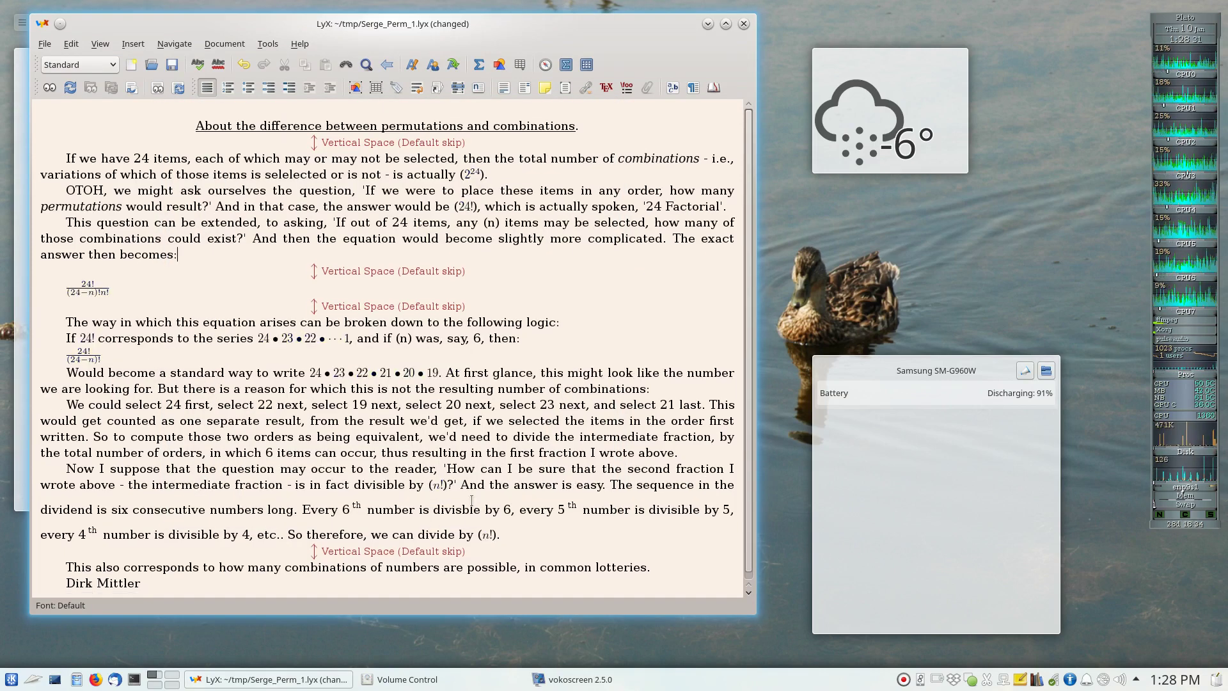
Step: Open the rendered fraction with denominator (24-n)!n! for editing and leave it to examine its preview
left_click(459, 508)
key("BackSpace")
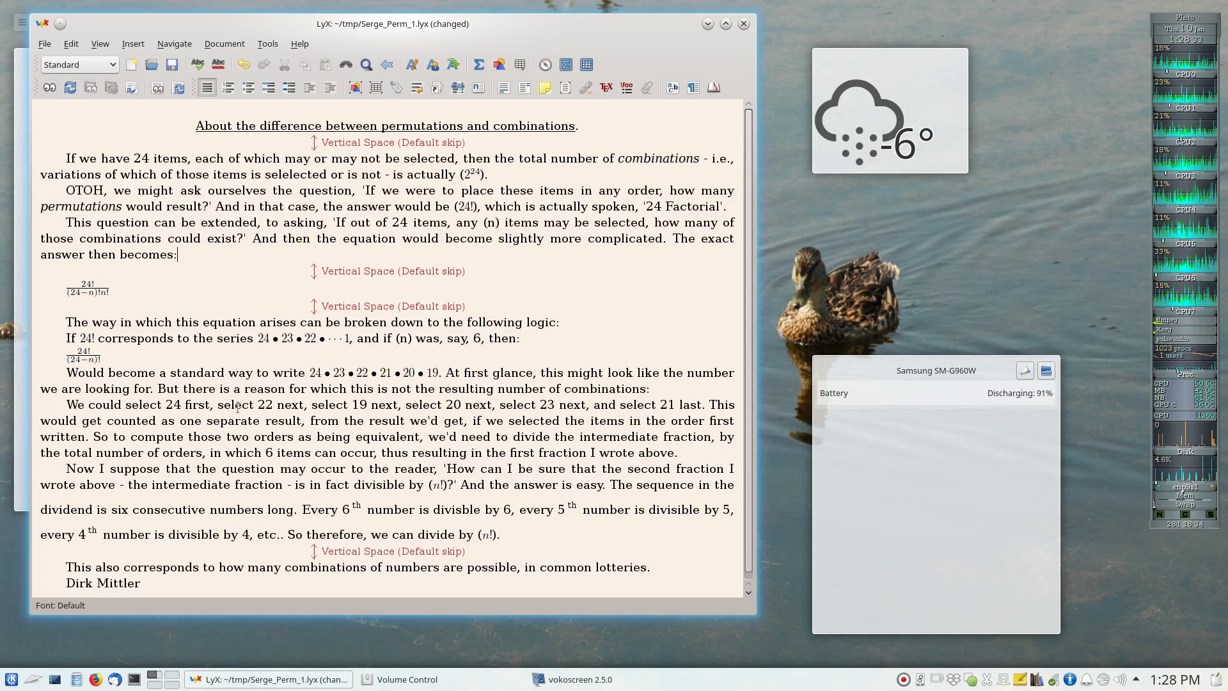
left_click(98, 285)
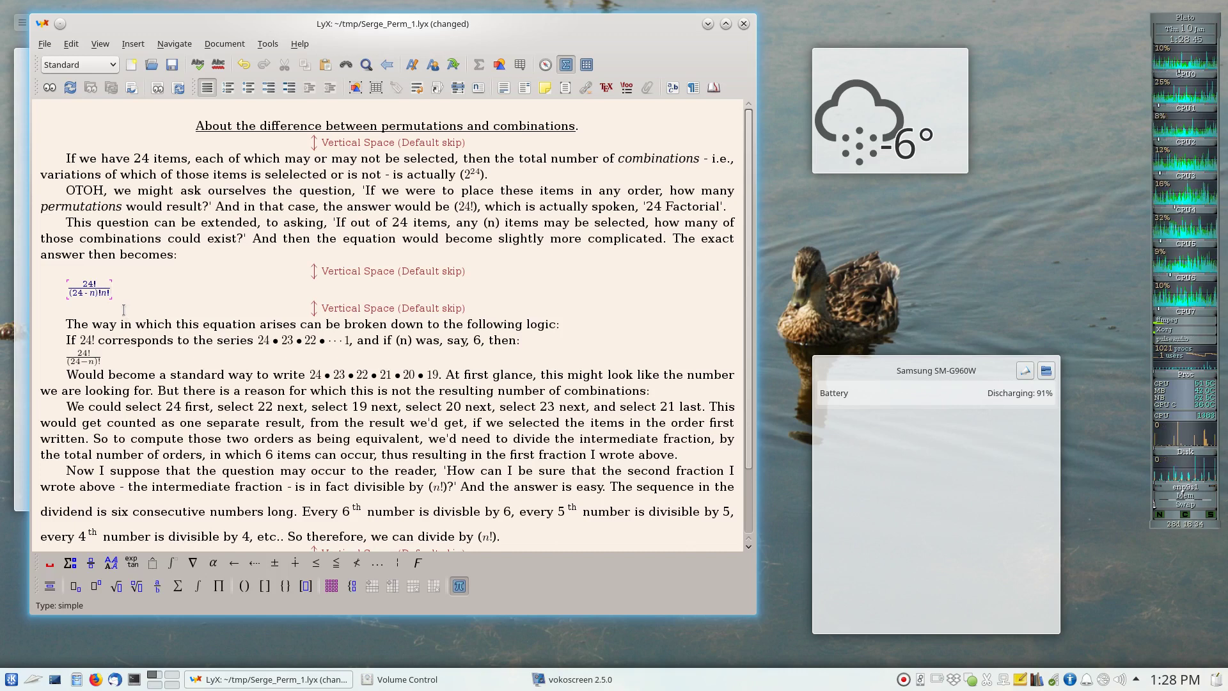
left_click(122, 289)
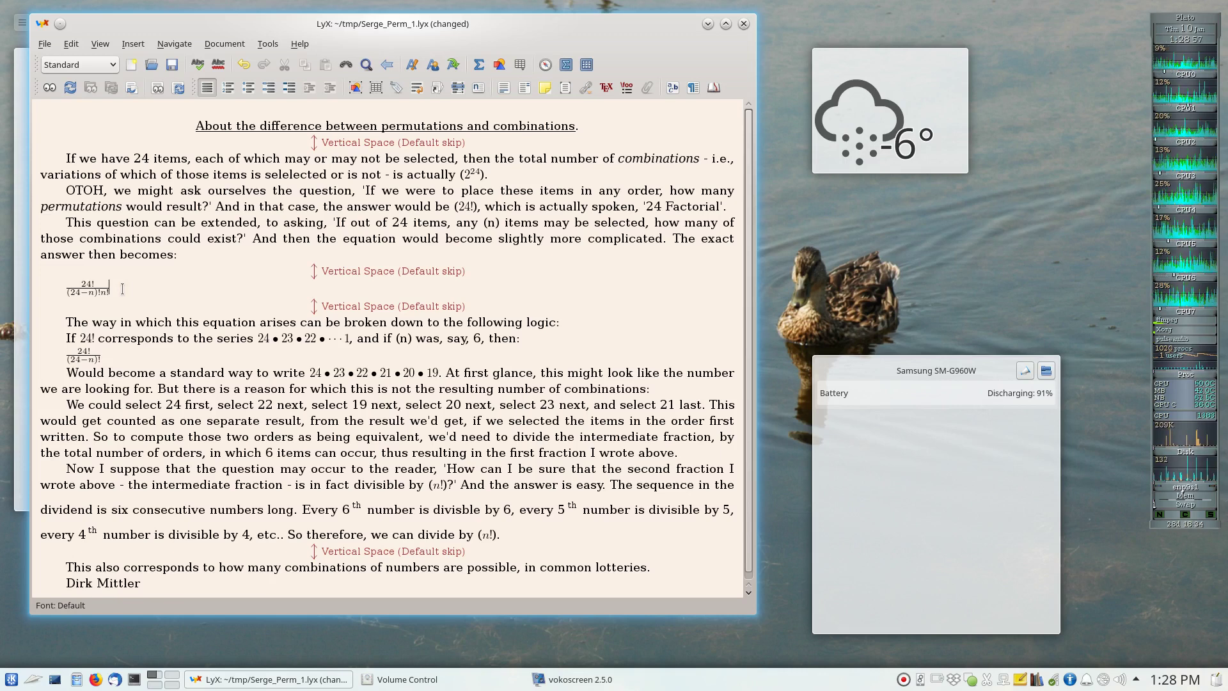
Step: Set the Instant preview display preference to No math and save the preferences
left_click(267, 46)
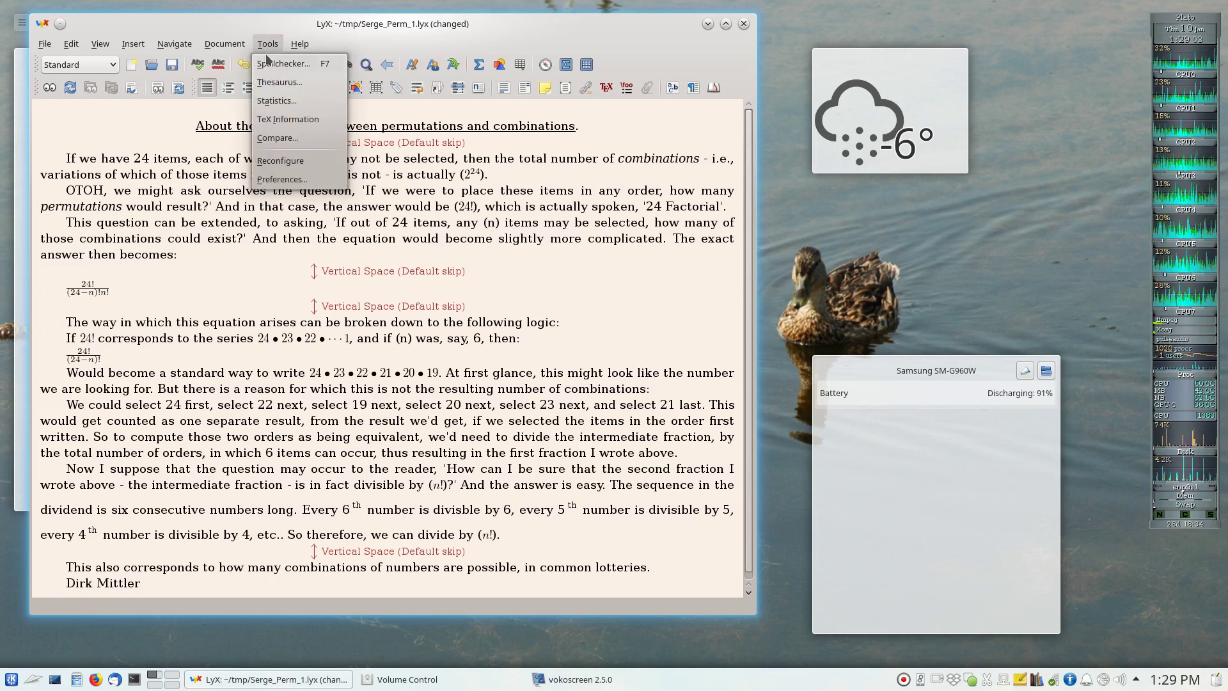
left_click(279, 180)
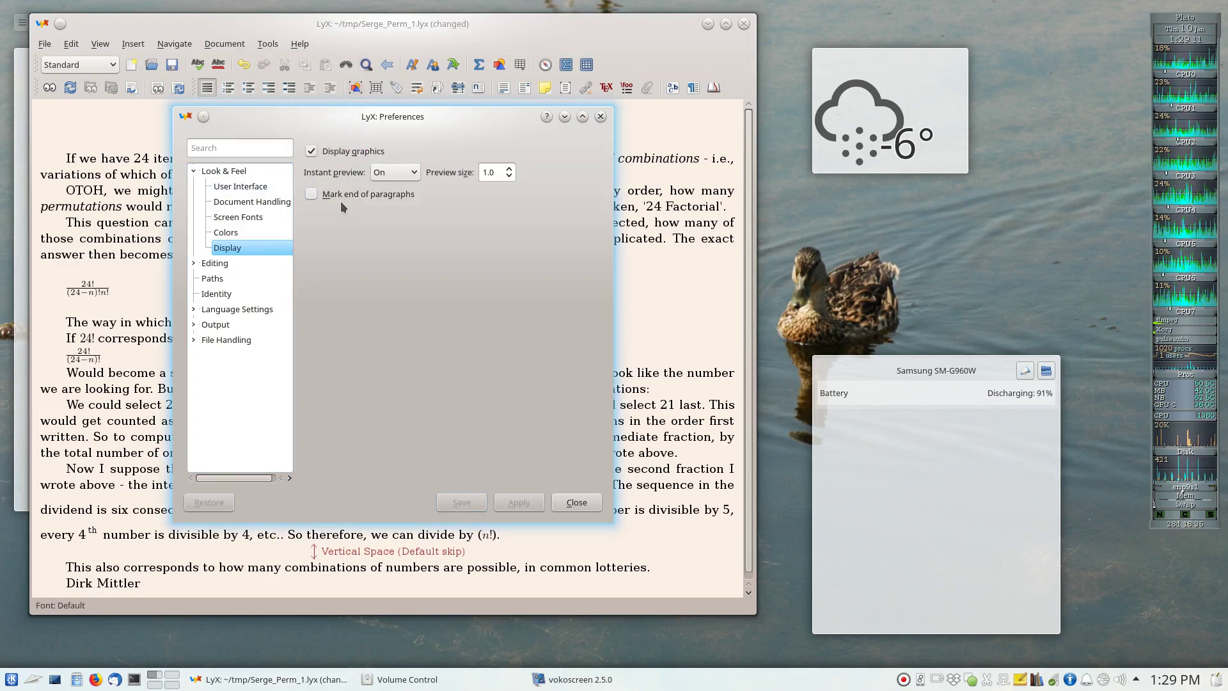
left_click(414, 174)
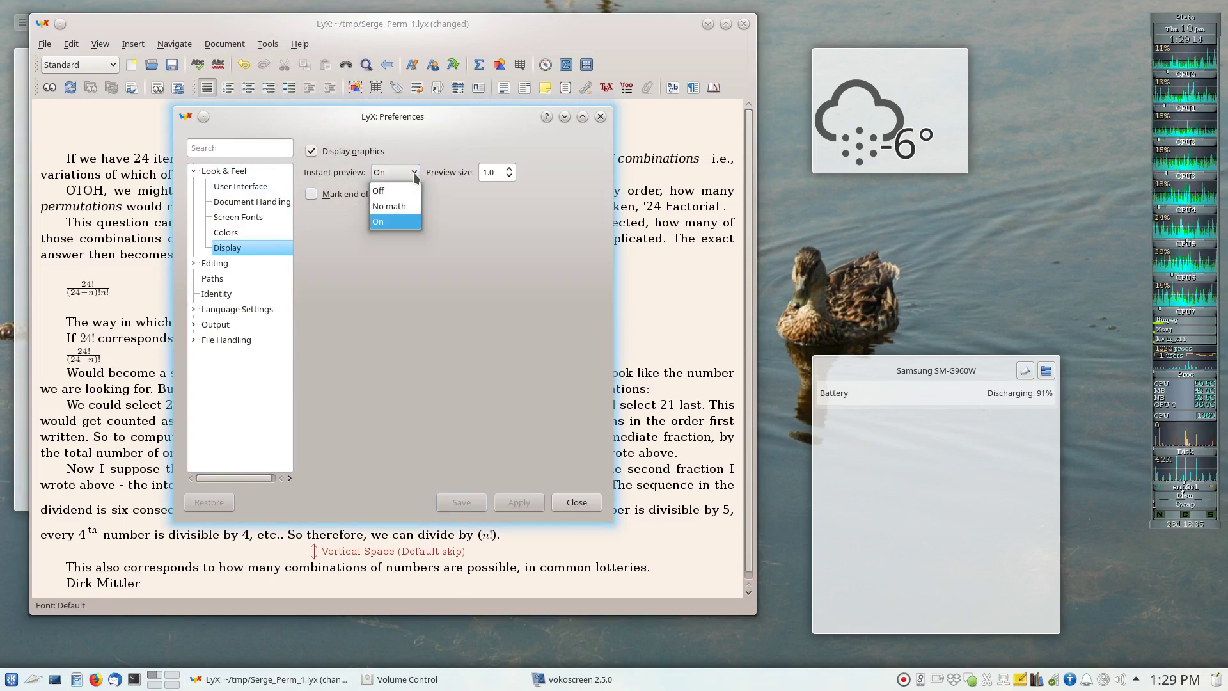
left_click(413, 208)
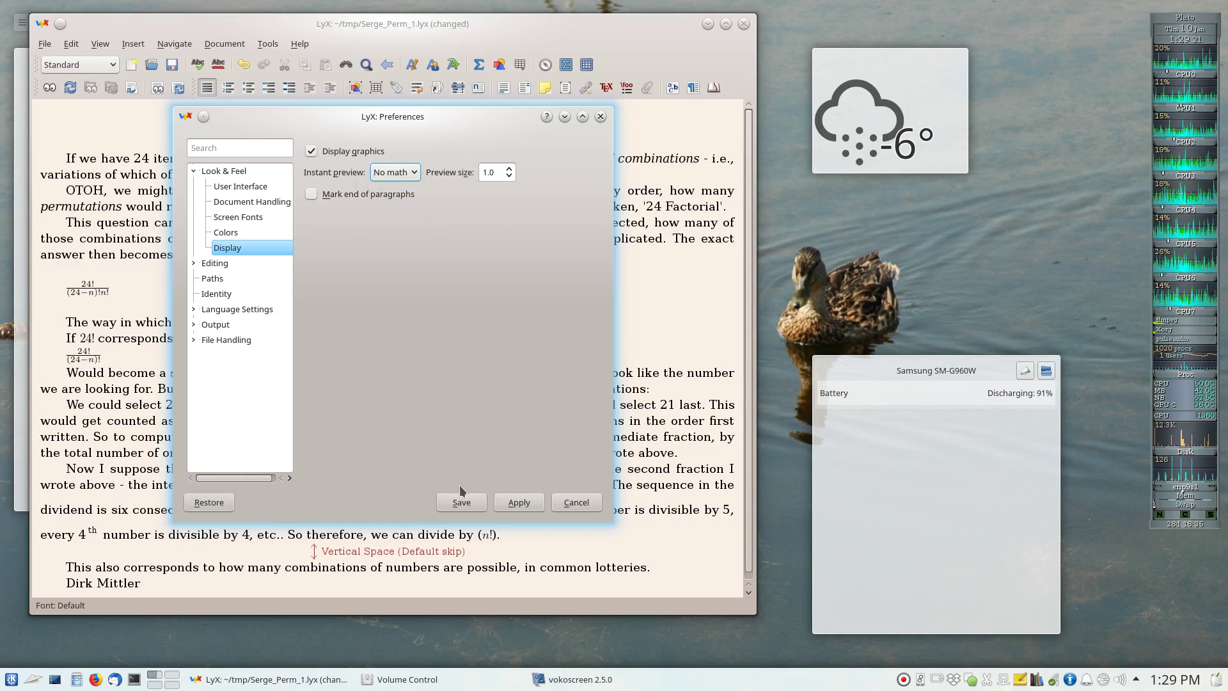
left_click(464, 504)
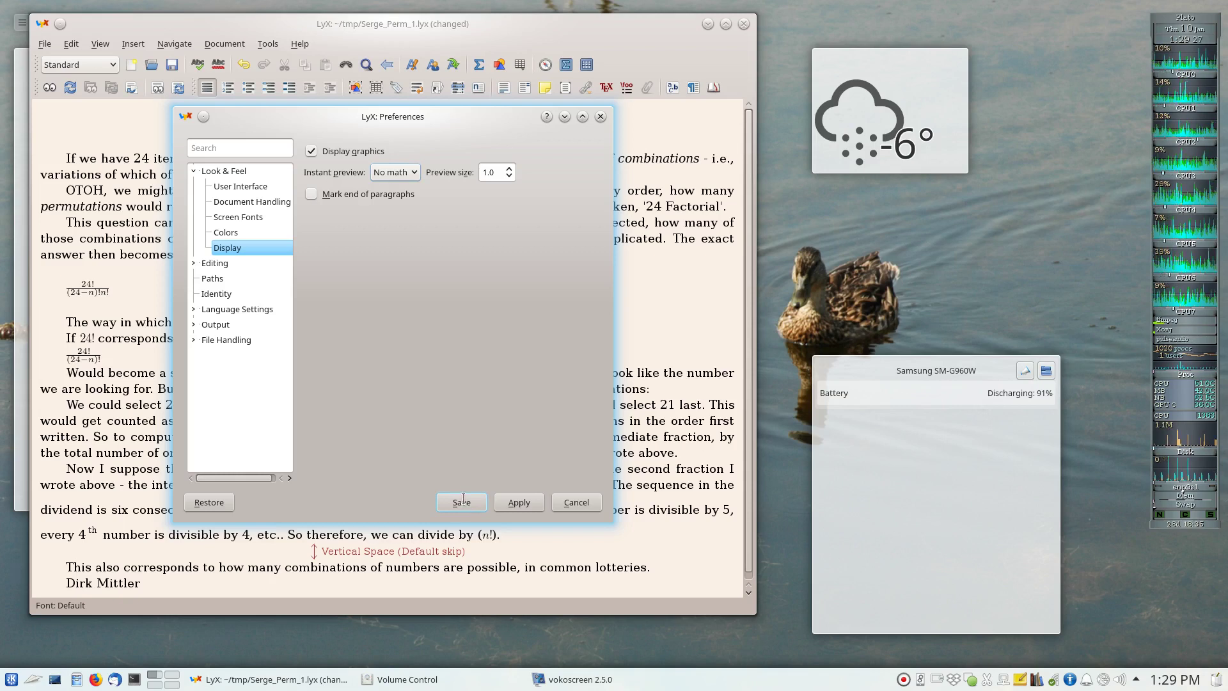
left_click(463, 499)
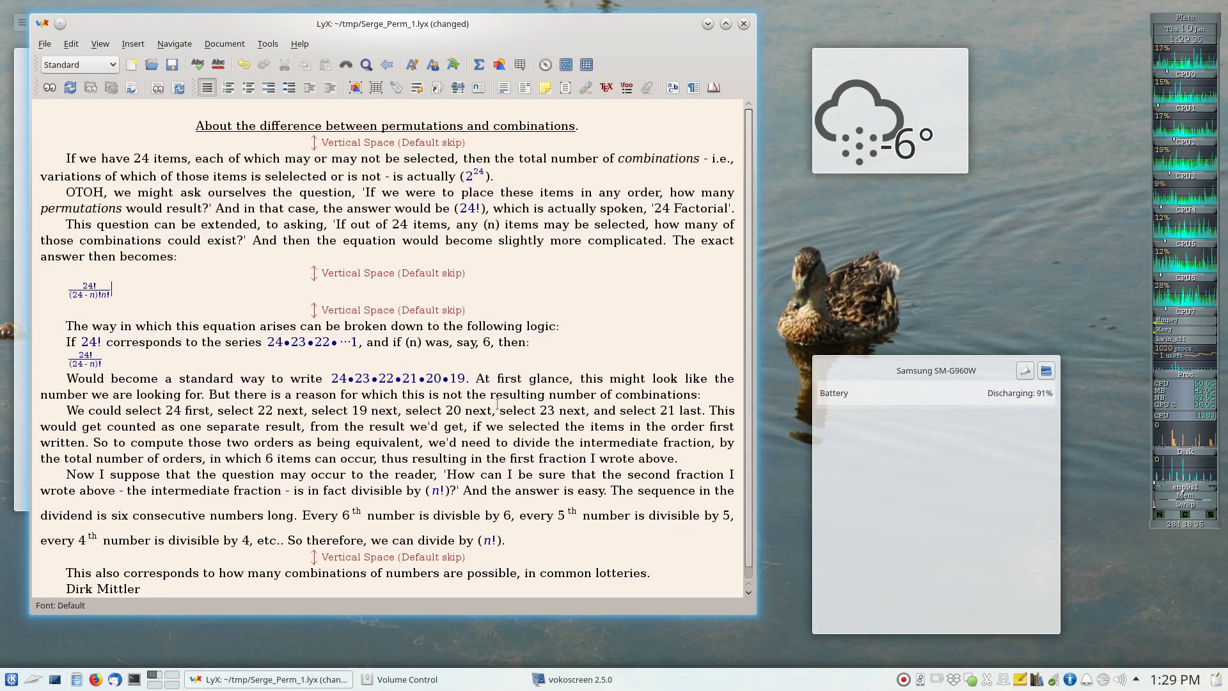
Step: Add a new paragraph after the first body paragraph and insert a TeX code inset containing $E=mc^{2}$ from the clipboard history
left_click(515, 177)
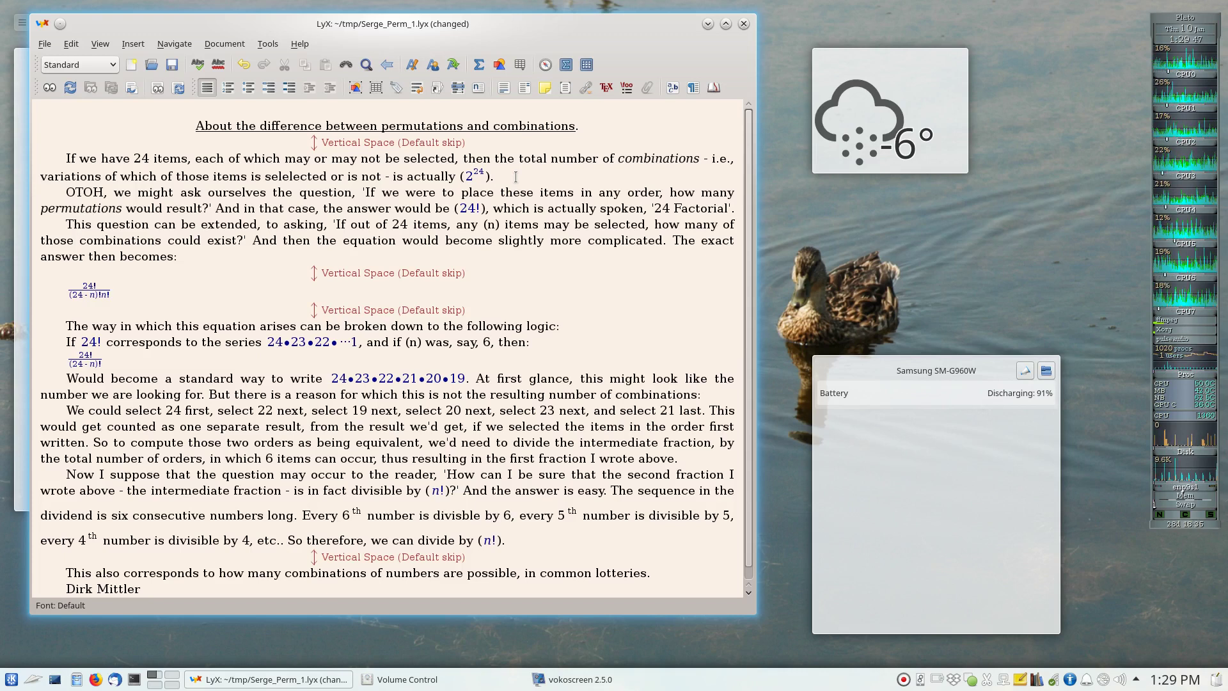
key("Return")
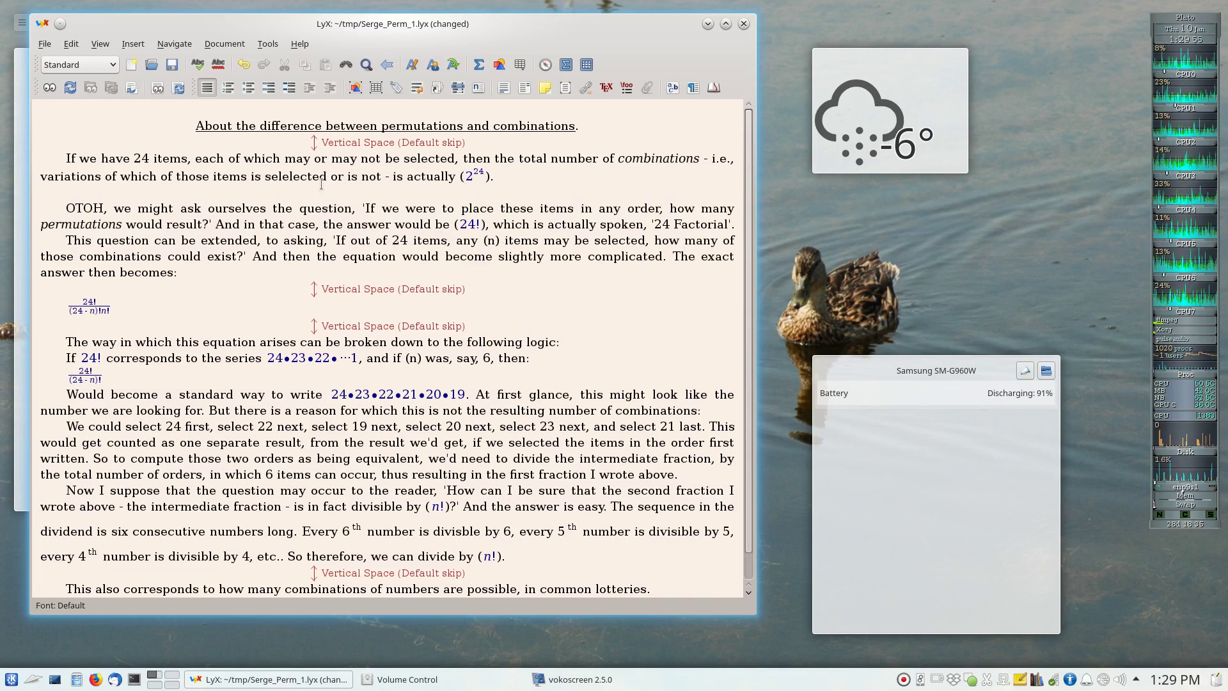
left_click(134, 49)
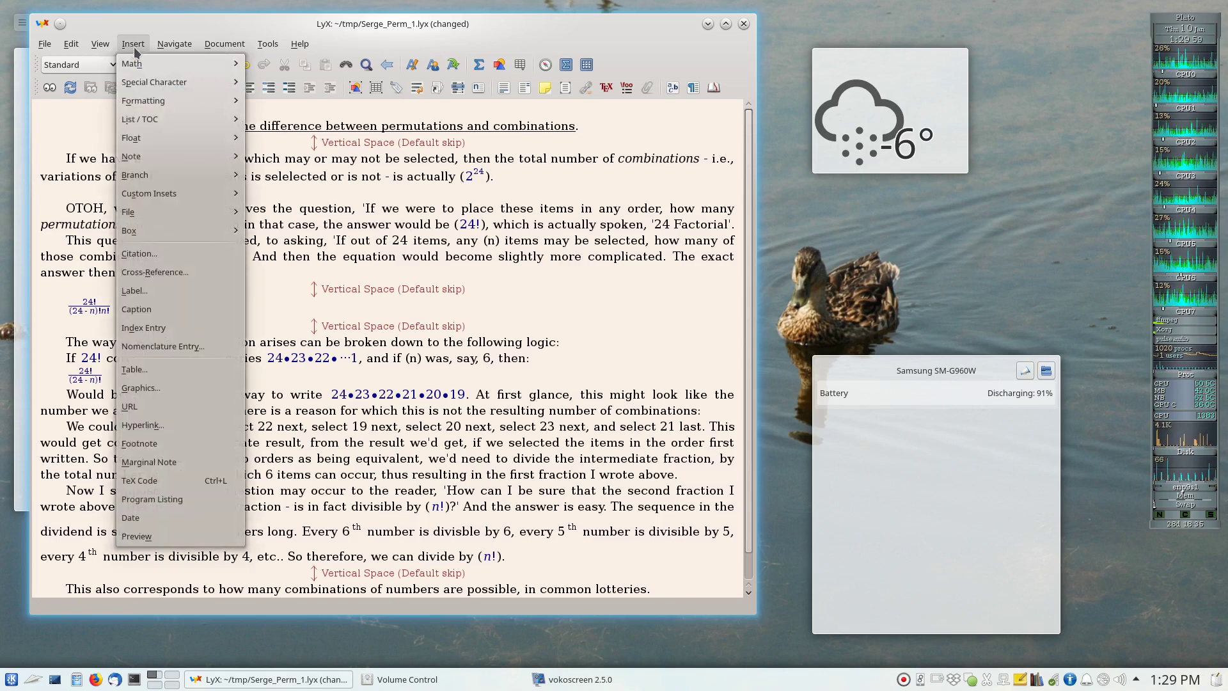
mouse_move(142, 78)
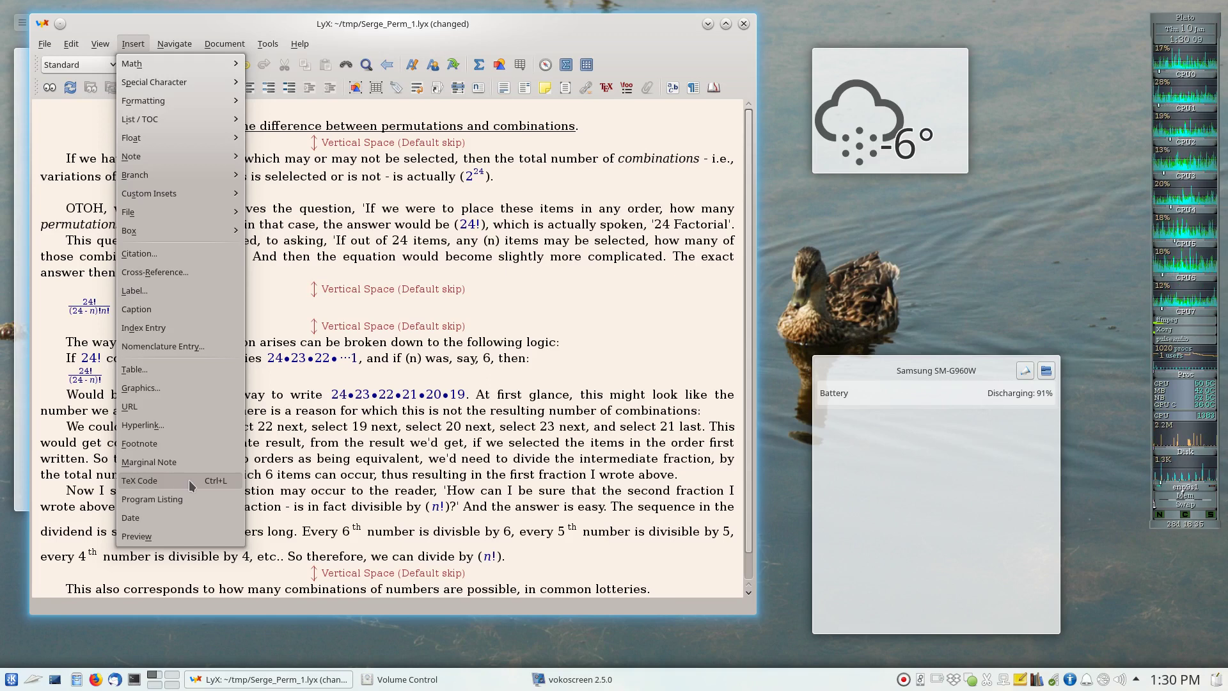
left_click(191, 485)
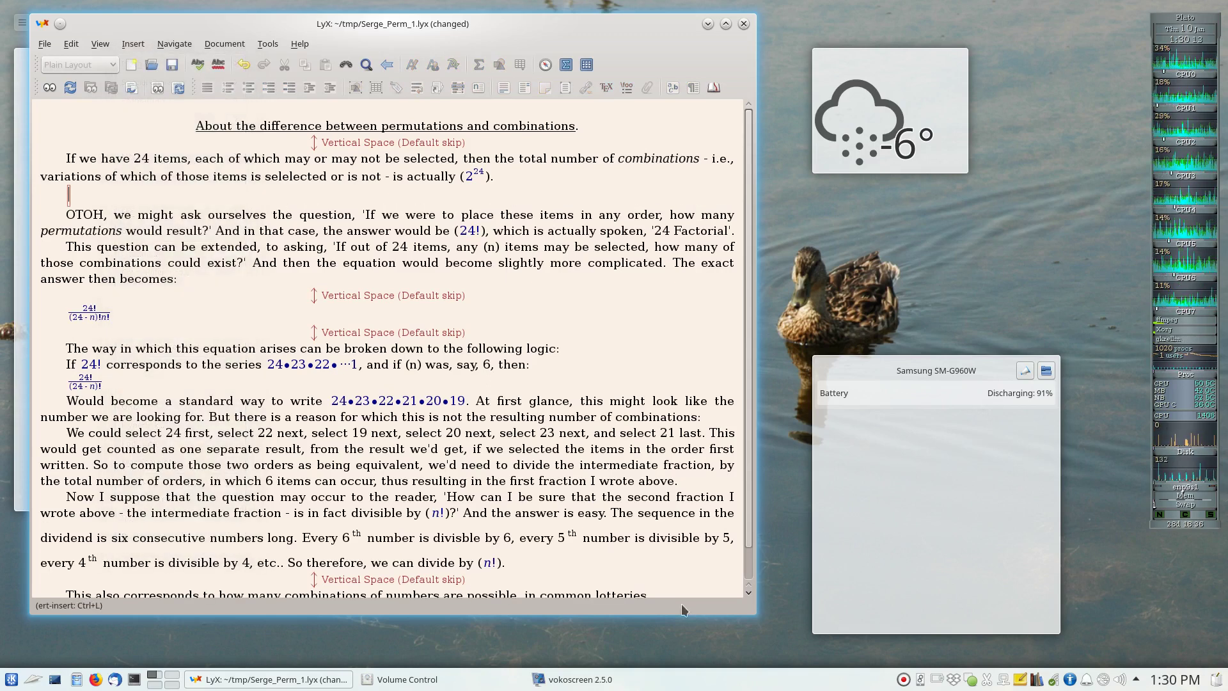
left_click(986, 681)
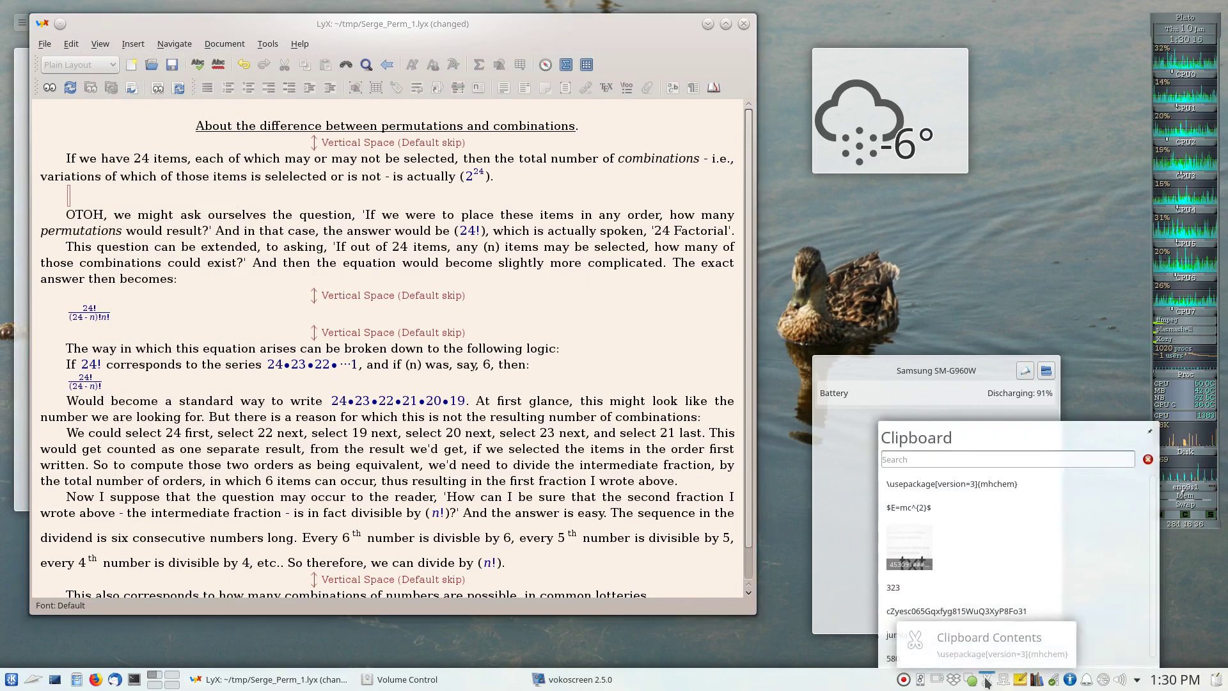
left_click(909, 506)
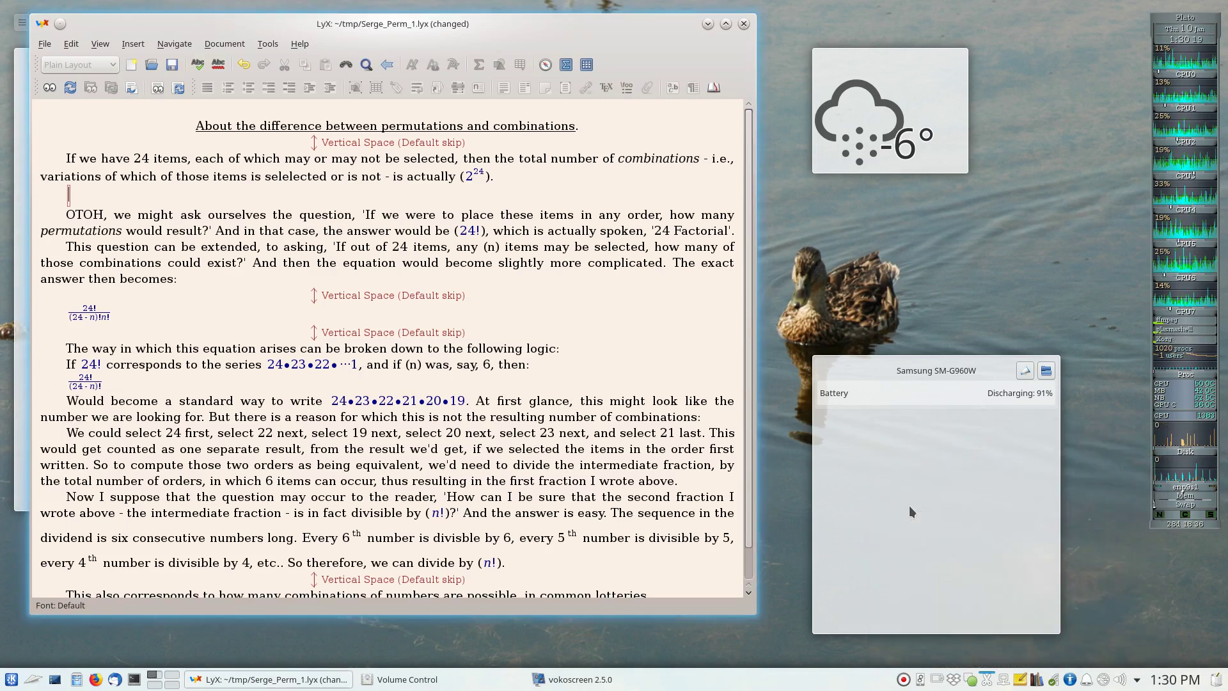
type("$E=mc^{2}$")
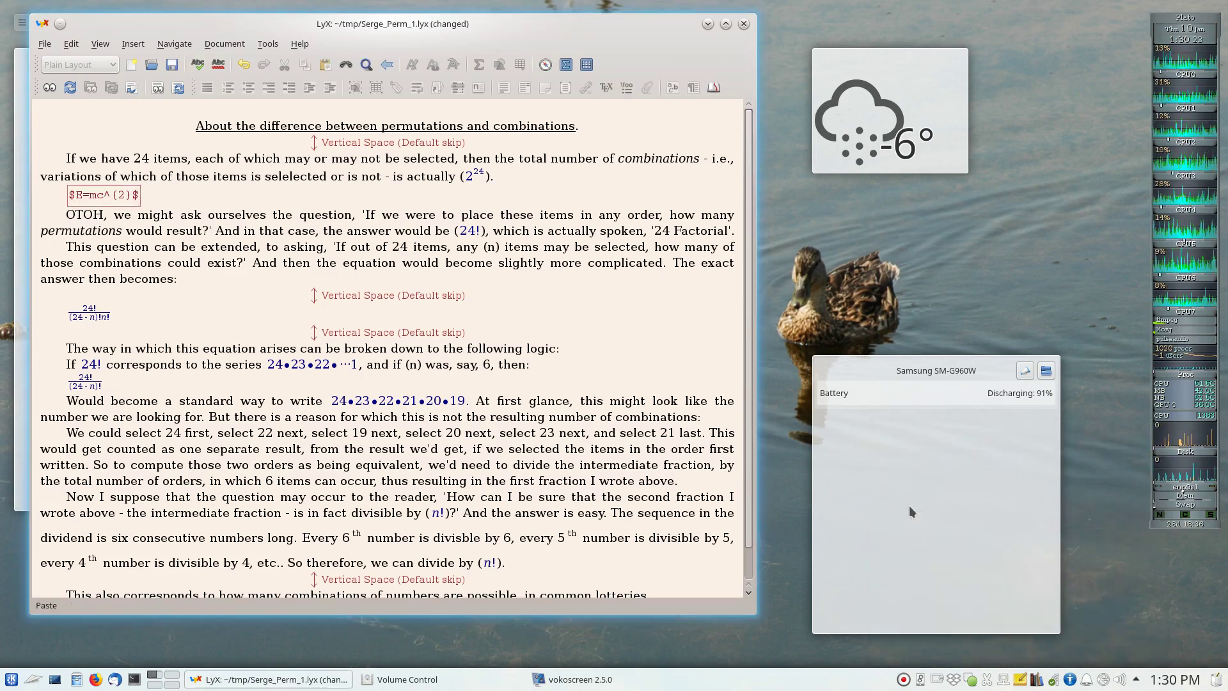
key("Right")
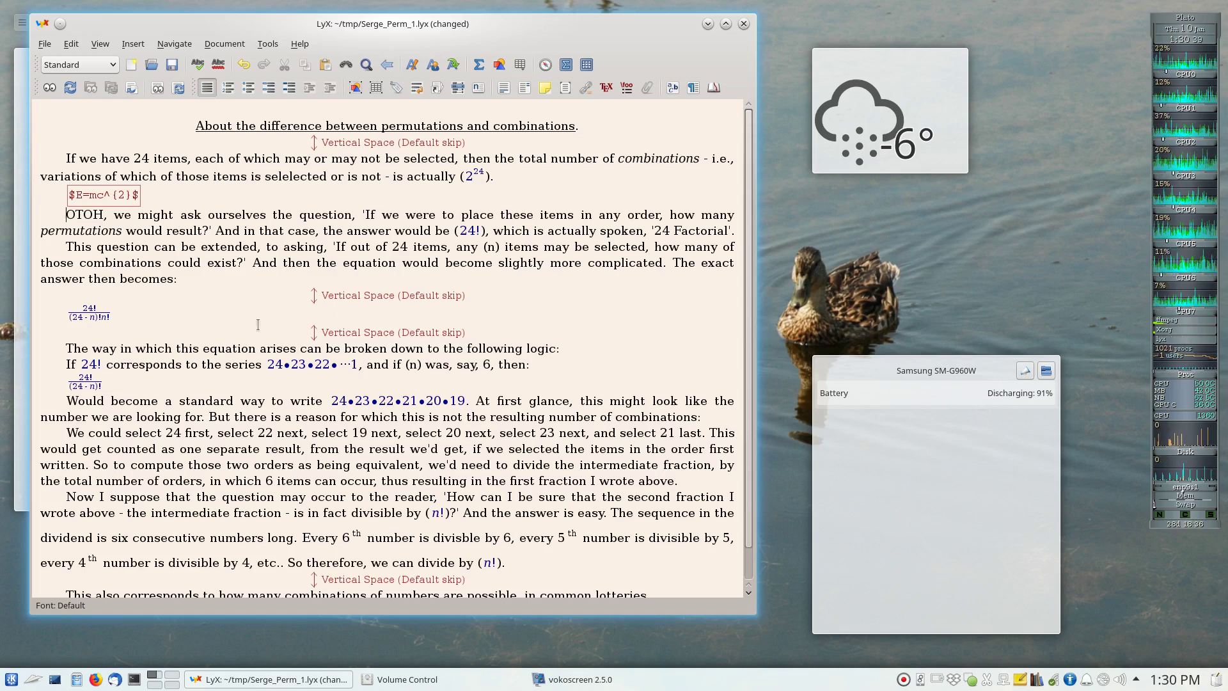
Step: Wrap the $E=mc^{2}$ TeX code inset in a preview and leave the inset to render the formula
right_click(91, 196)
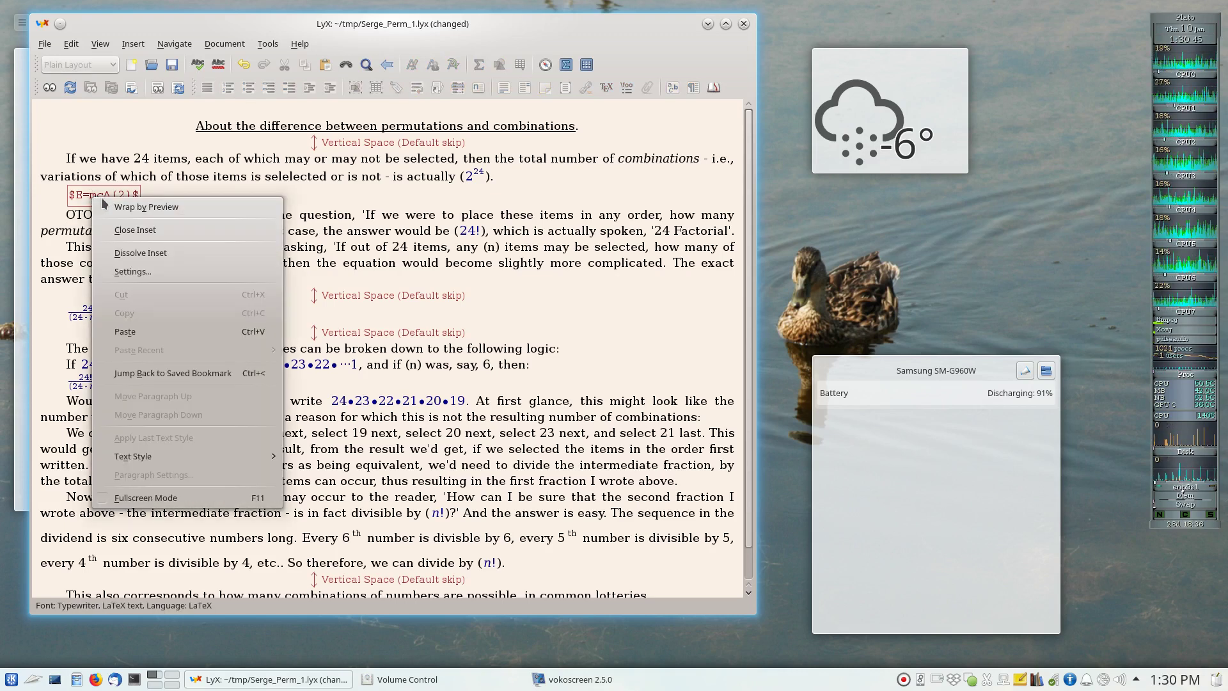
left_click(152, 209)
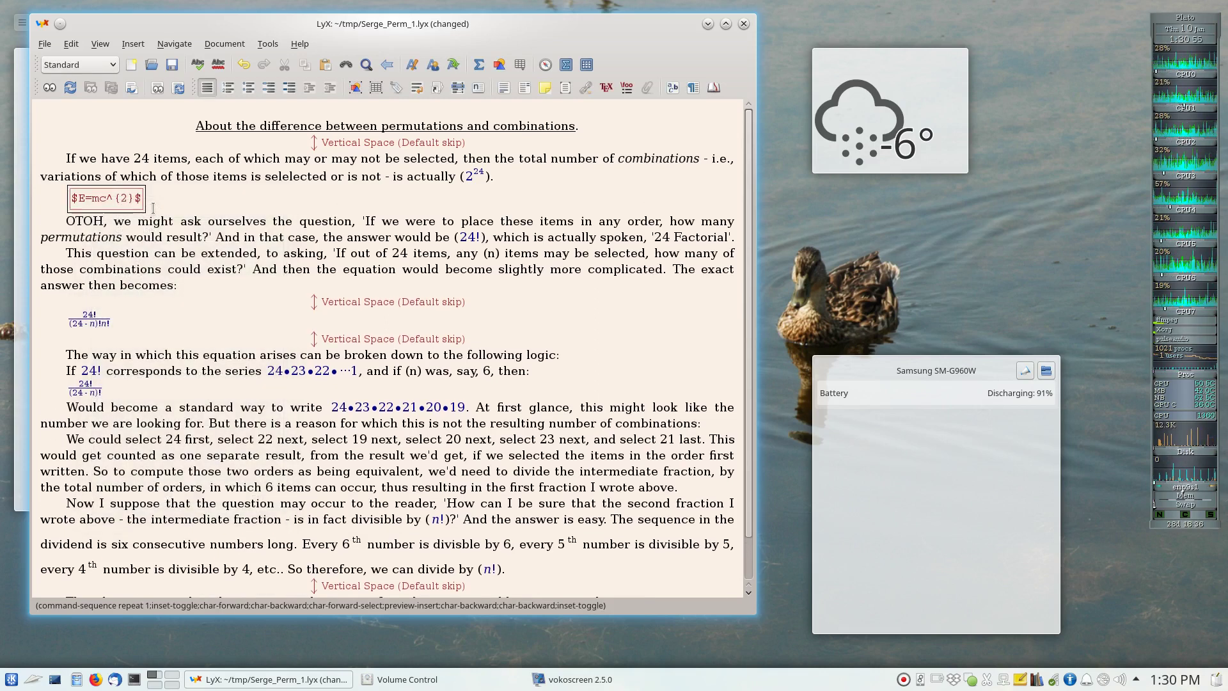
key("Right")
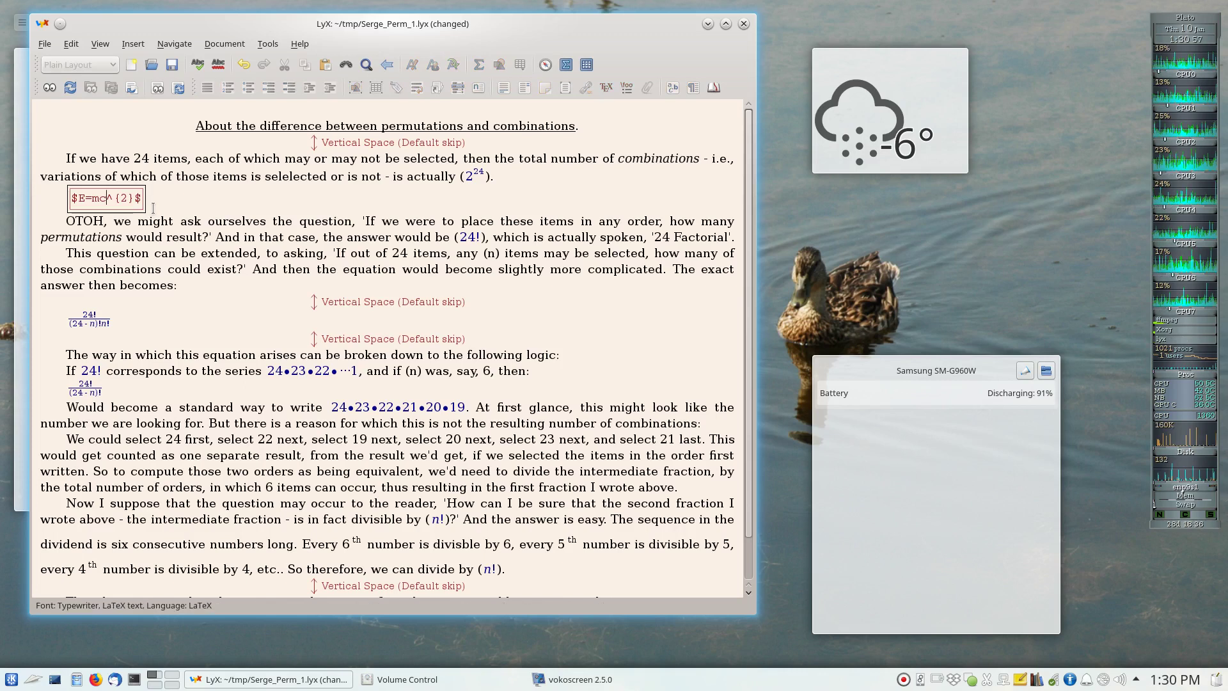
key("Right")
key("Right")
key("Right")
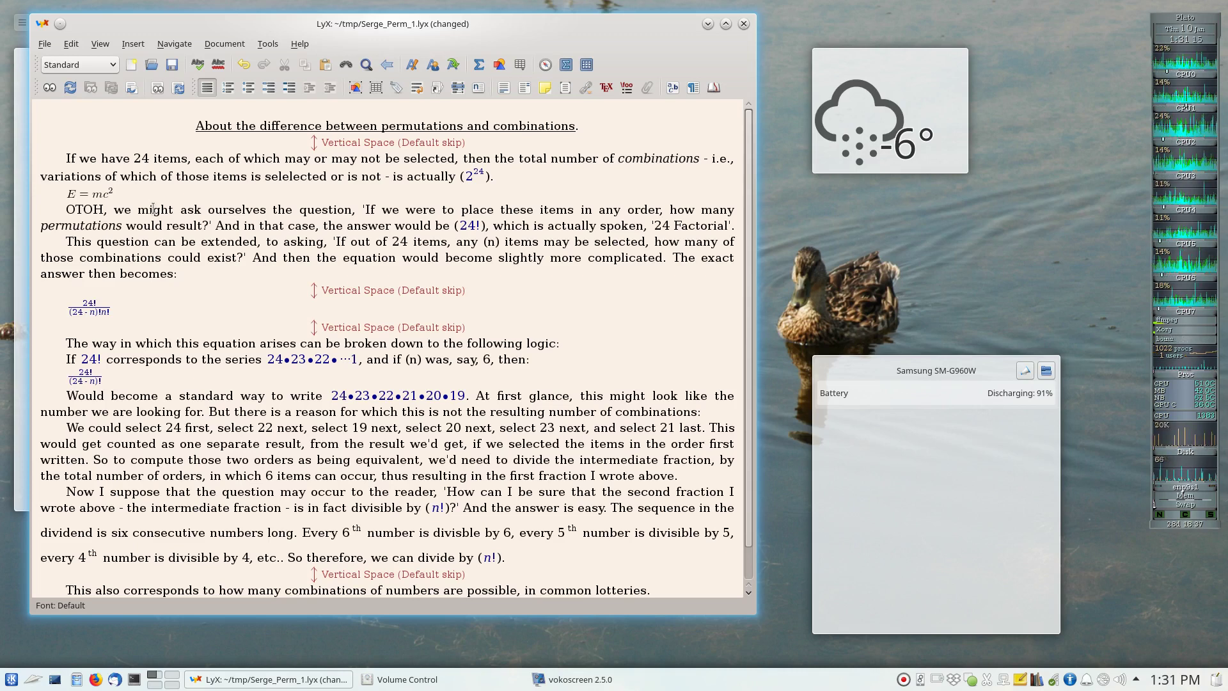
Step: Delete the rendered E=mc² formula, keeping its empty paragraph below the first body paragraph
key("shift+Left")
key("Delete")
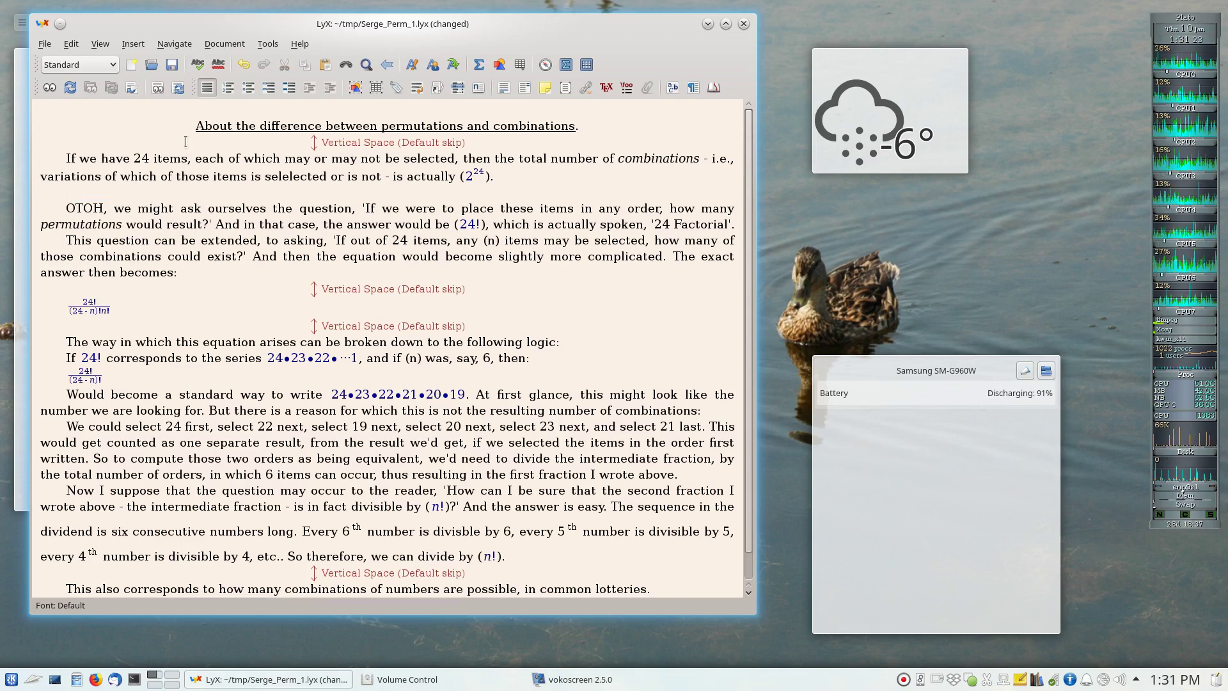
Step: Add \usepackage[version=3]{mhchem} from the clipboard history to the document's LaTeX preamble and accept the document settings
left_click(216, 46)
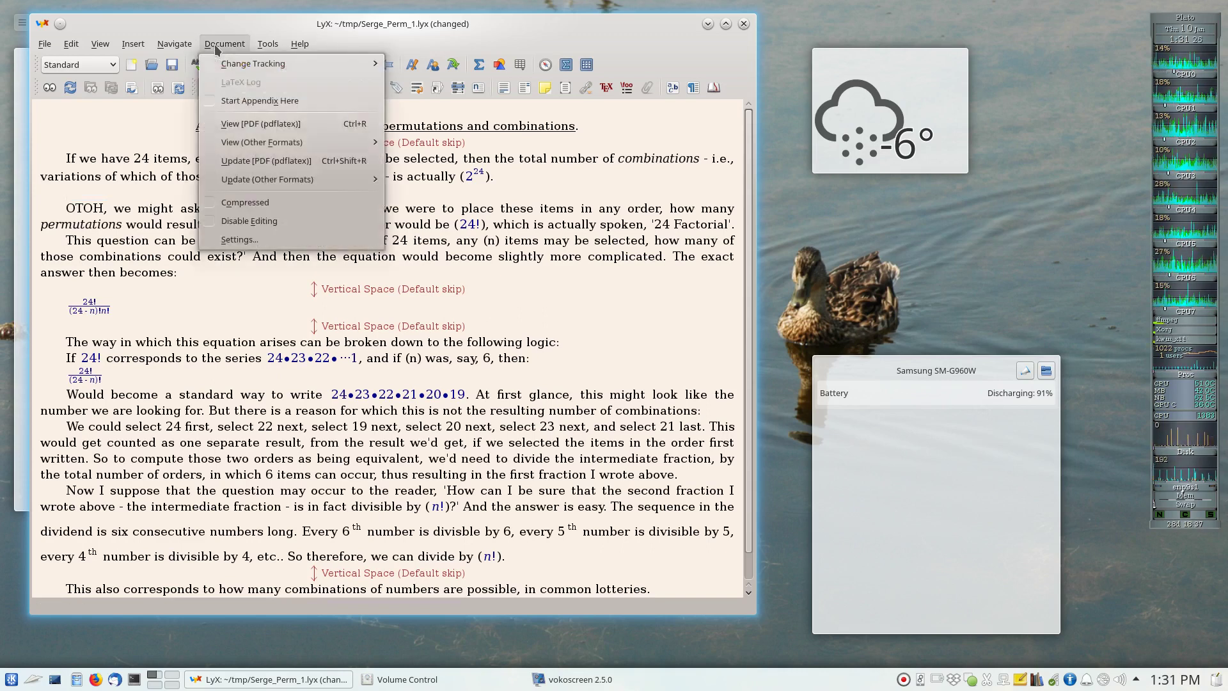
left_click(253, 239)
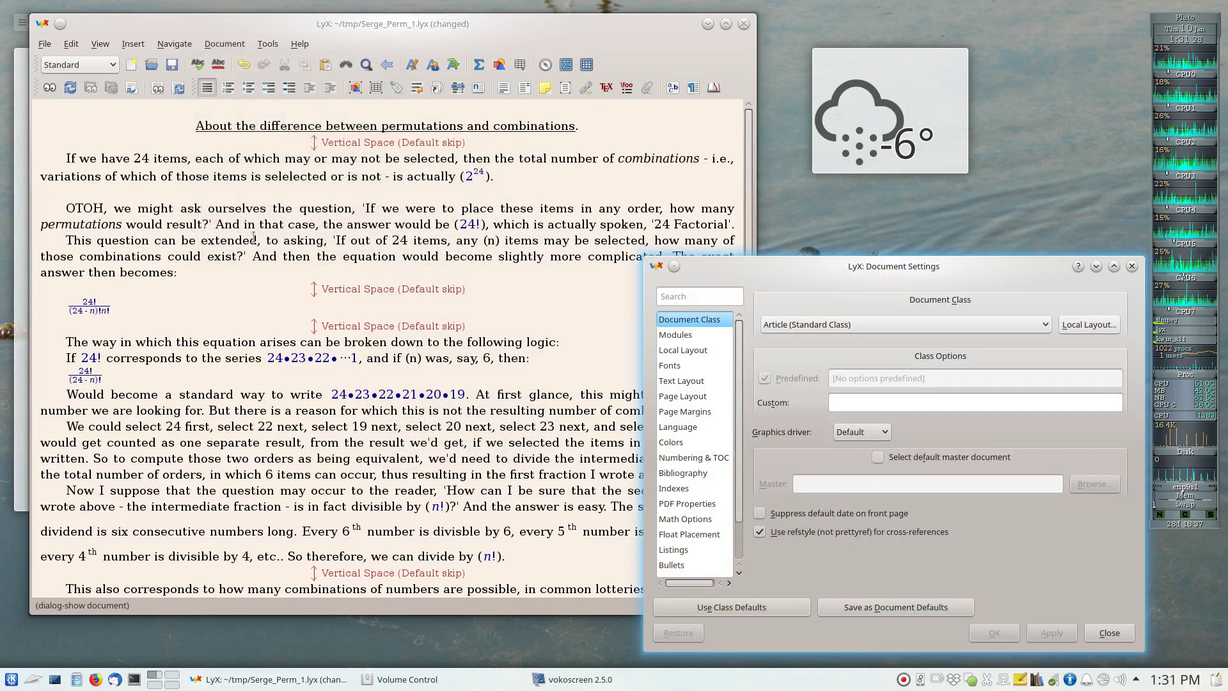
left_click(689, 518)
scroll(692, 518, "down", 1)
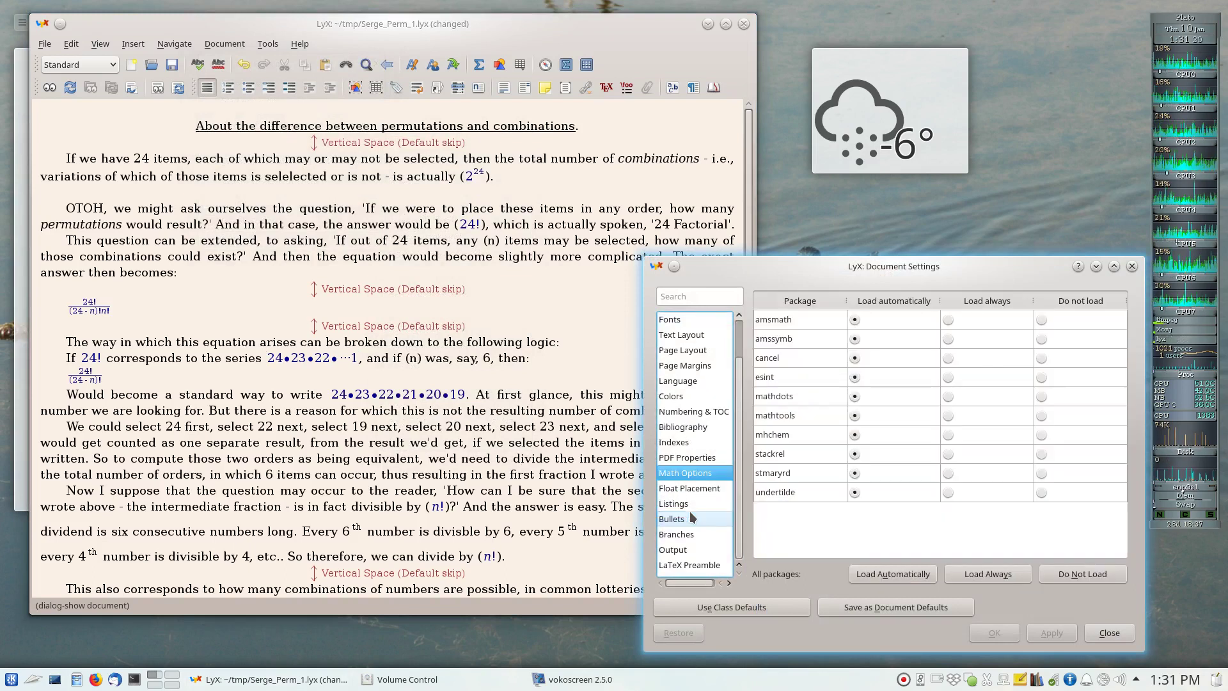
left_click(675, 568)
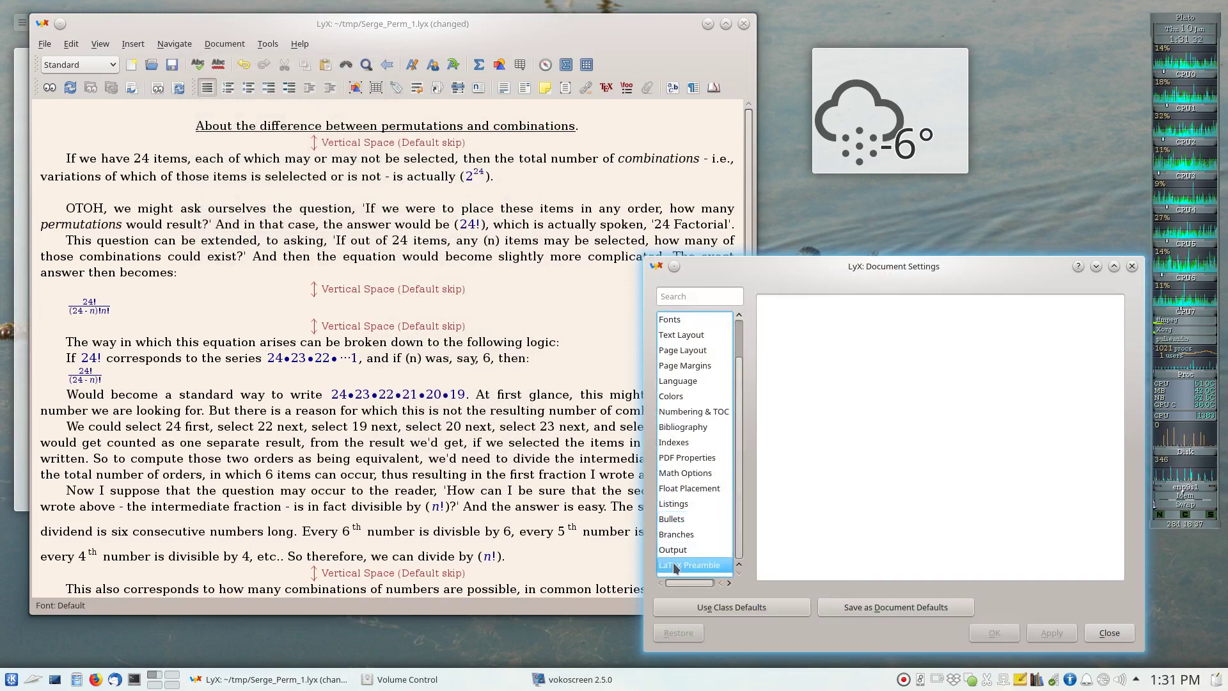
left_click(985, 683)
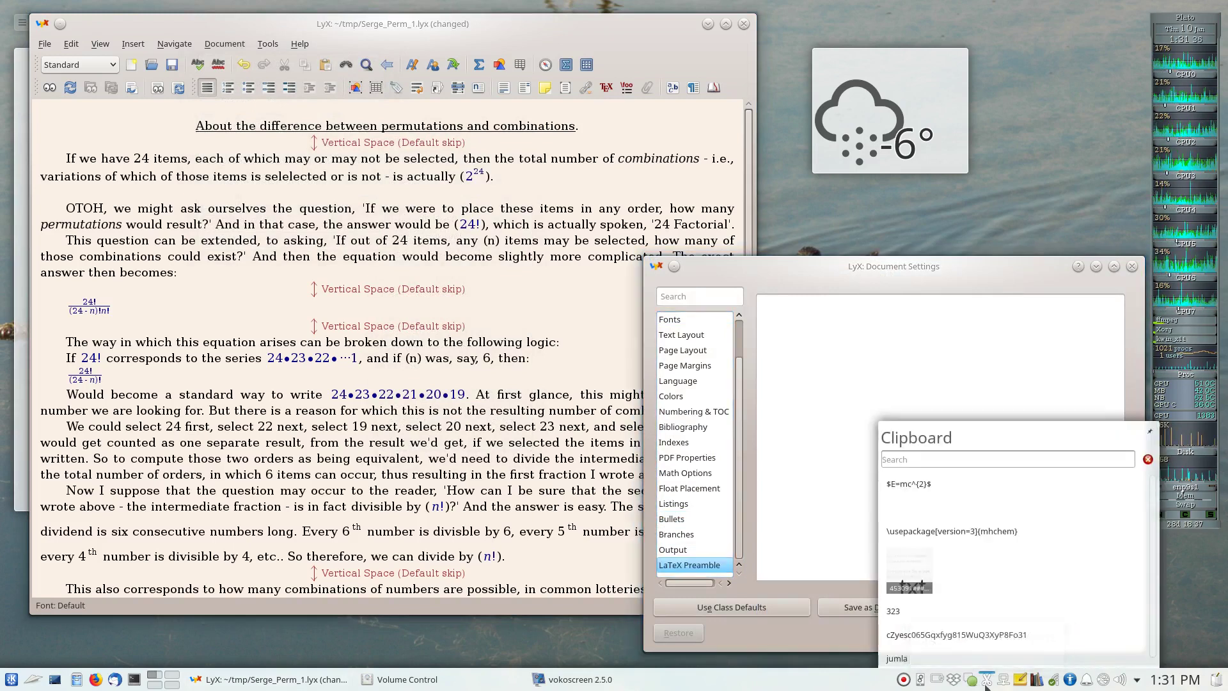
left_click(917, 528)
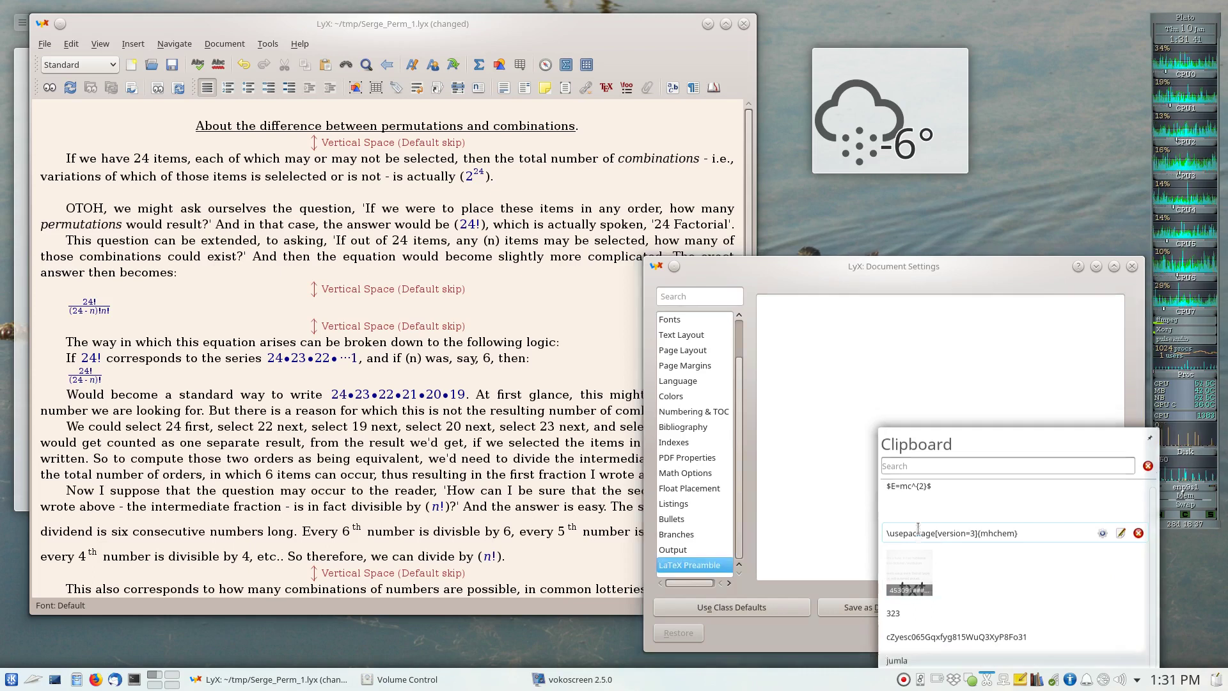
left_click(895, 447)
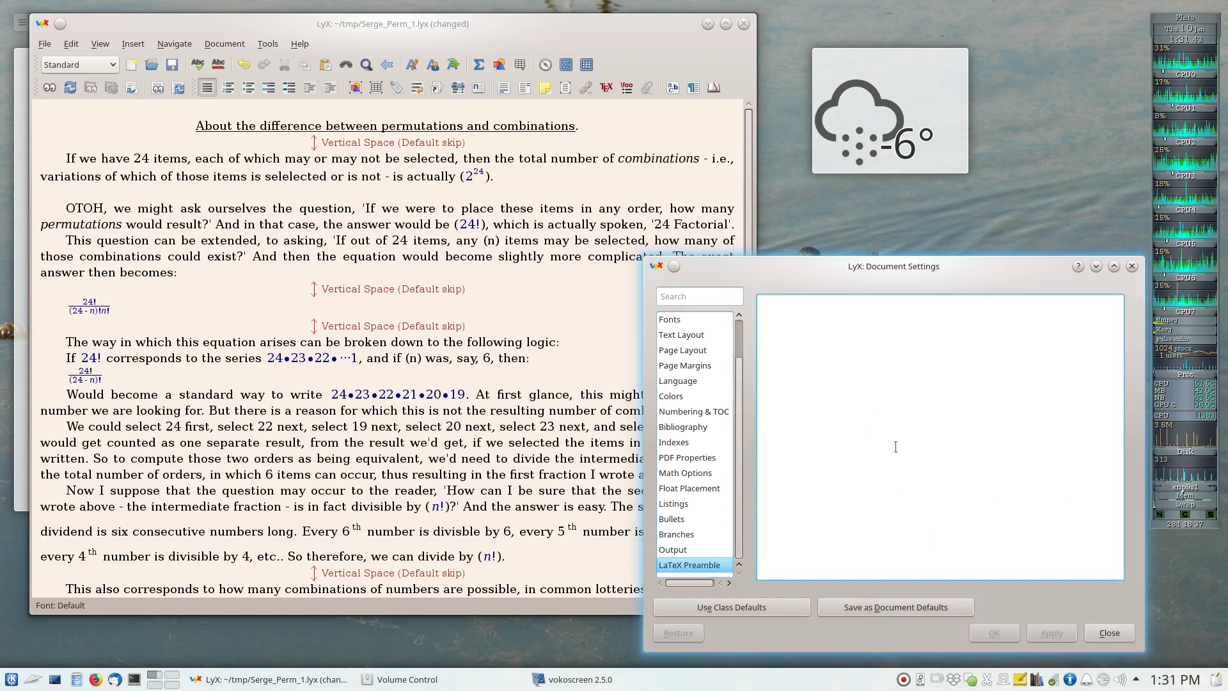
type("\\usepackage[version=3]{mhchem}")
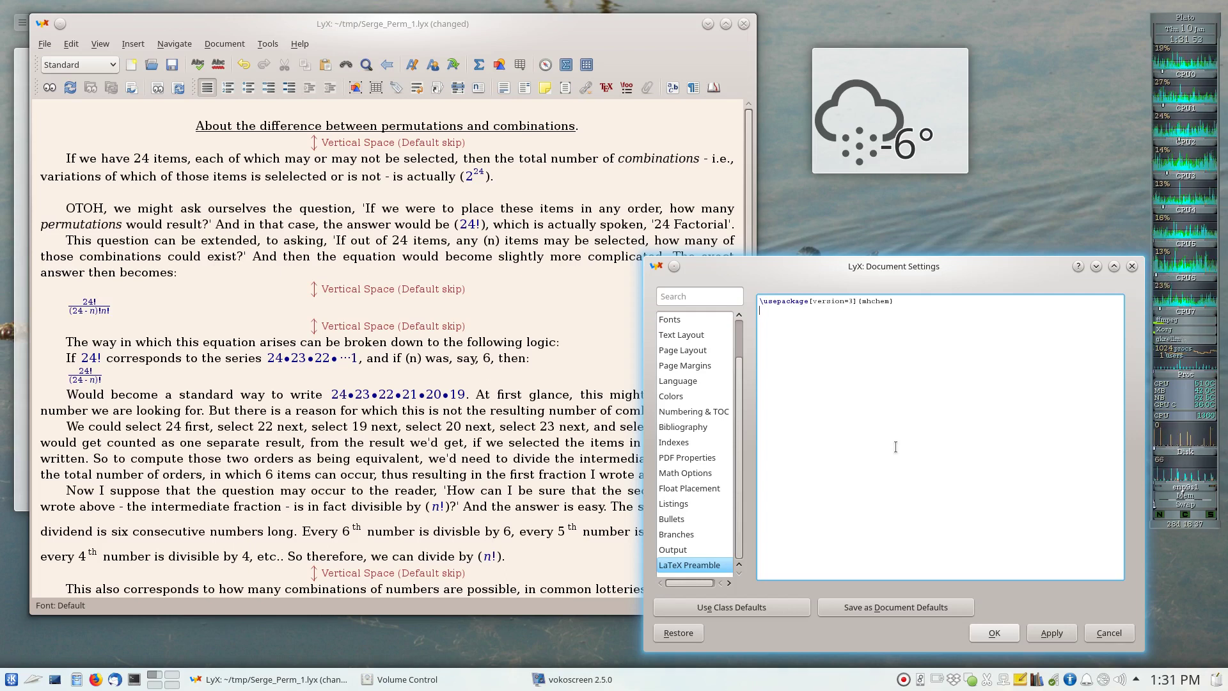
left_click(995, 633)
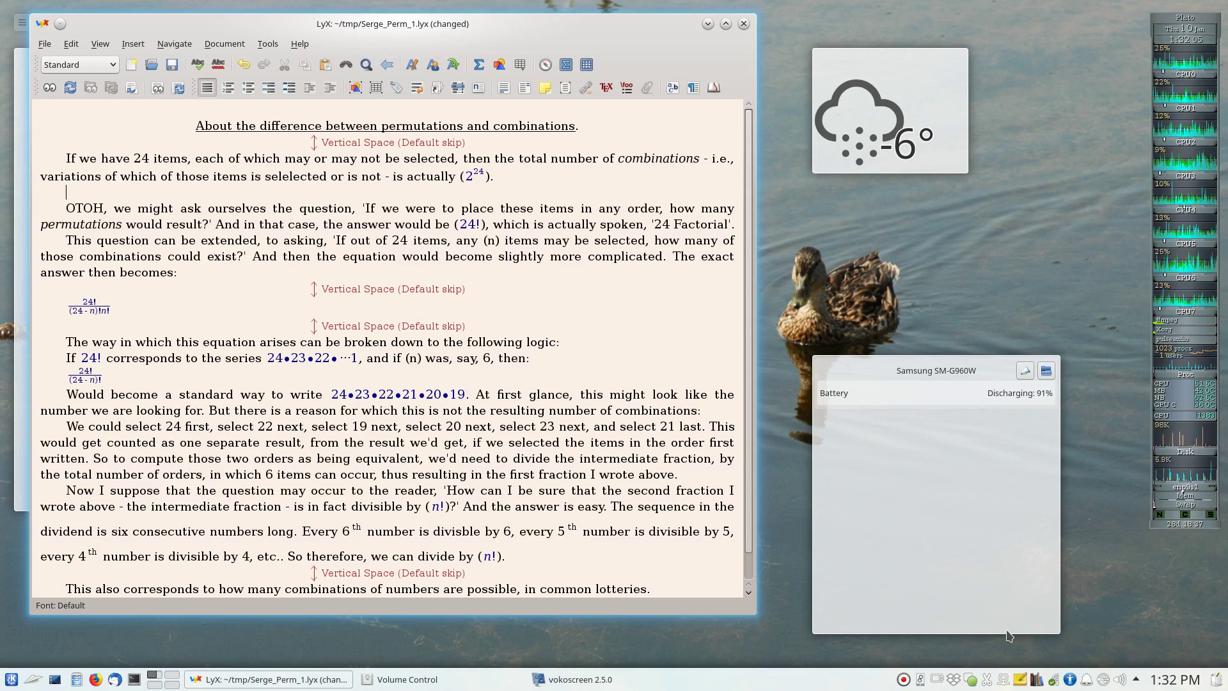
Step: Insert a TeX code inset containing \ce{H2O} in the empty paragraph after the first body paragraph
key("ctrl+l")
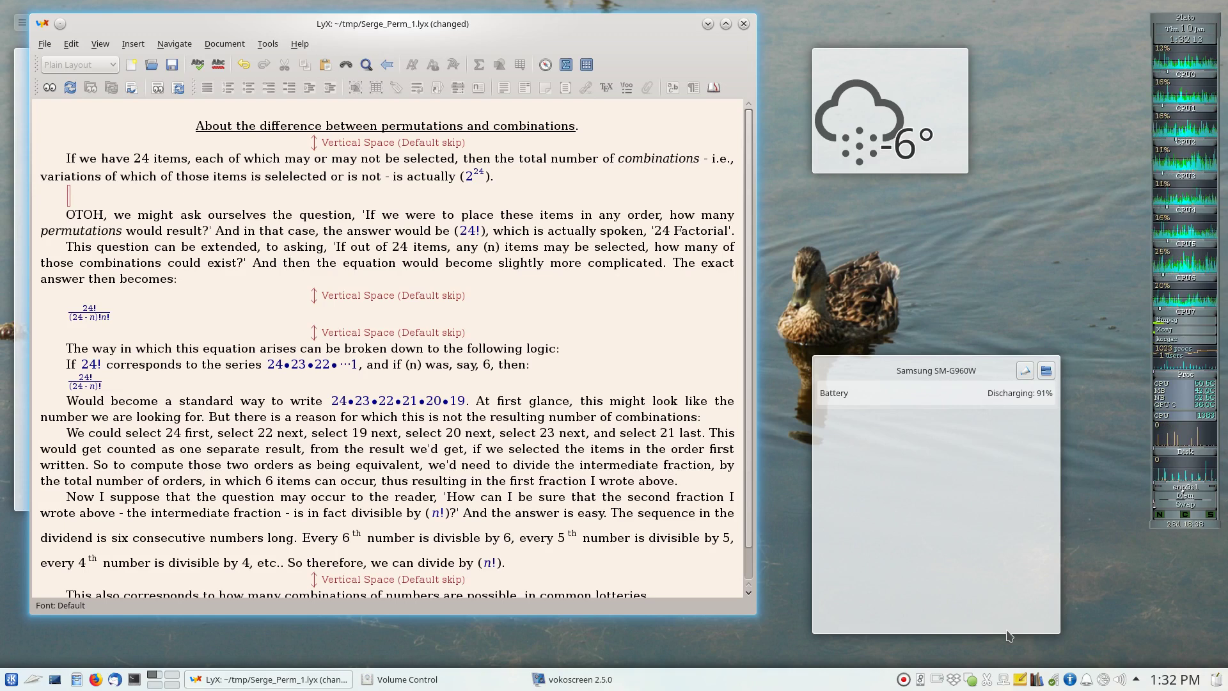
type("\\c")
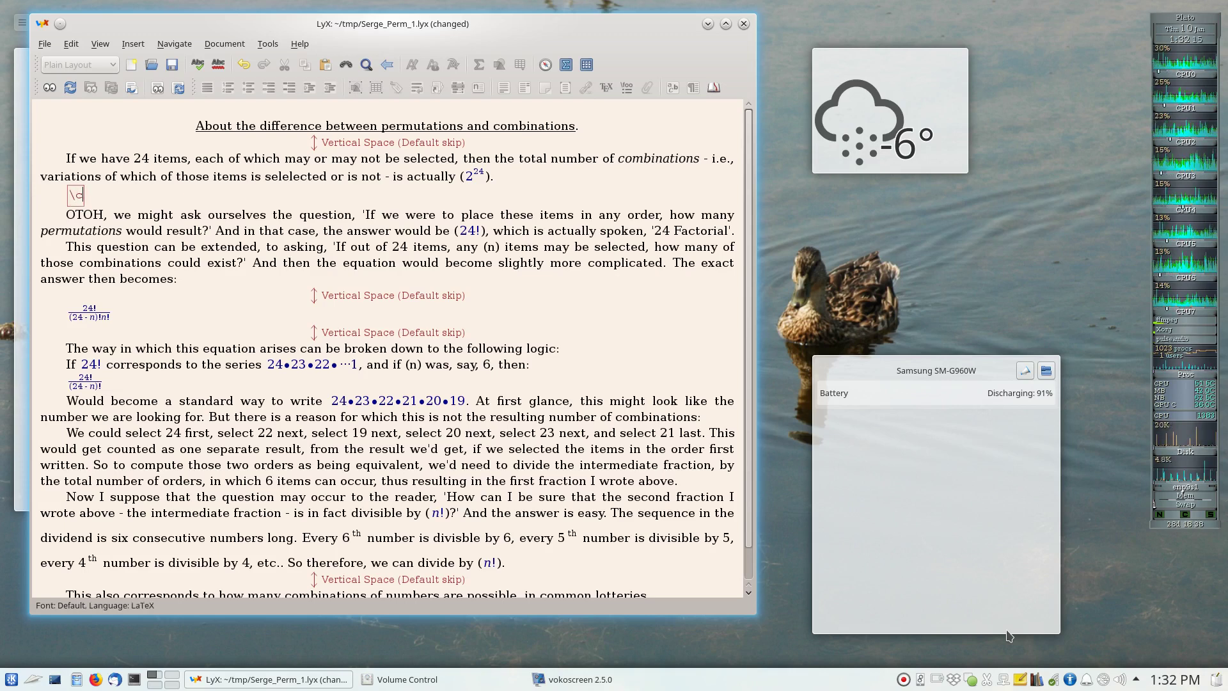
type("e{")
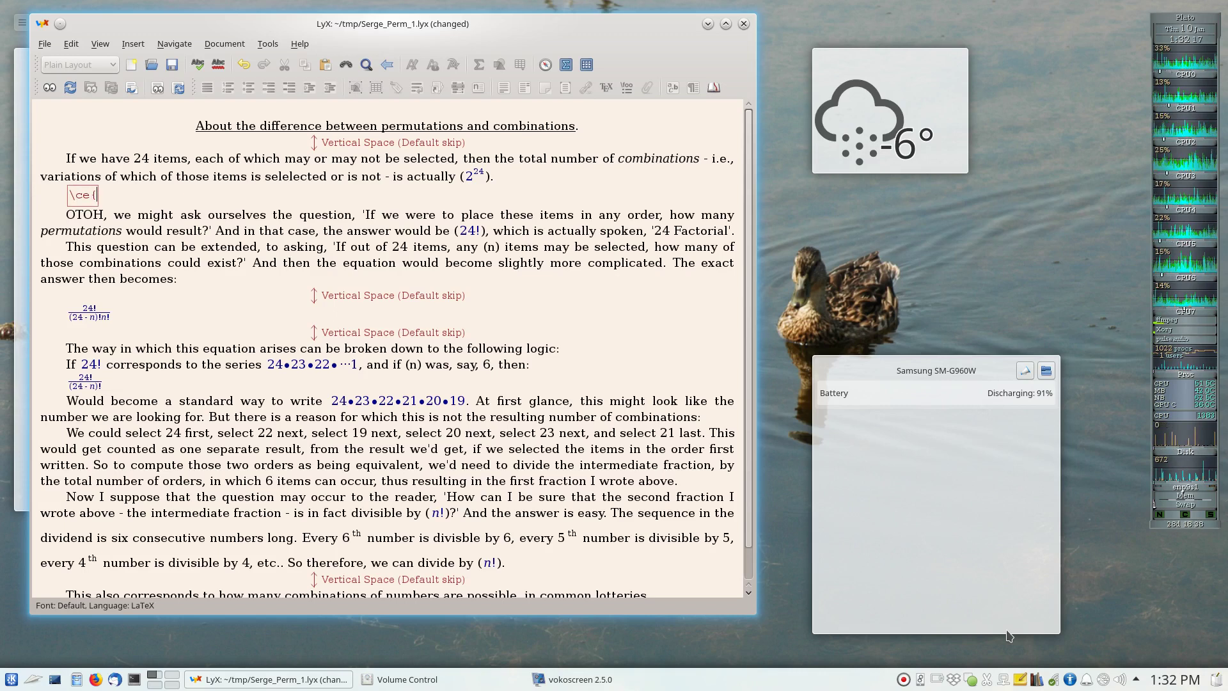
type("H2")
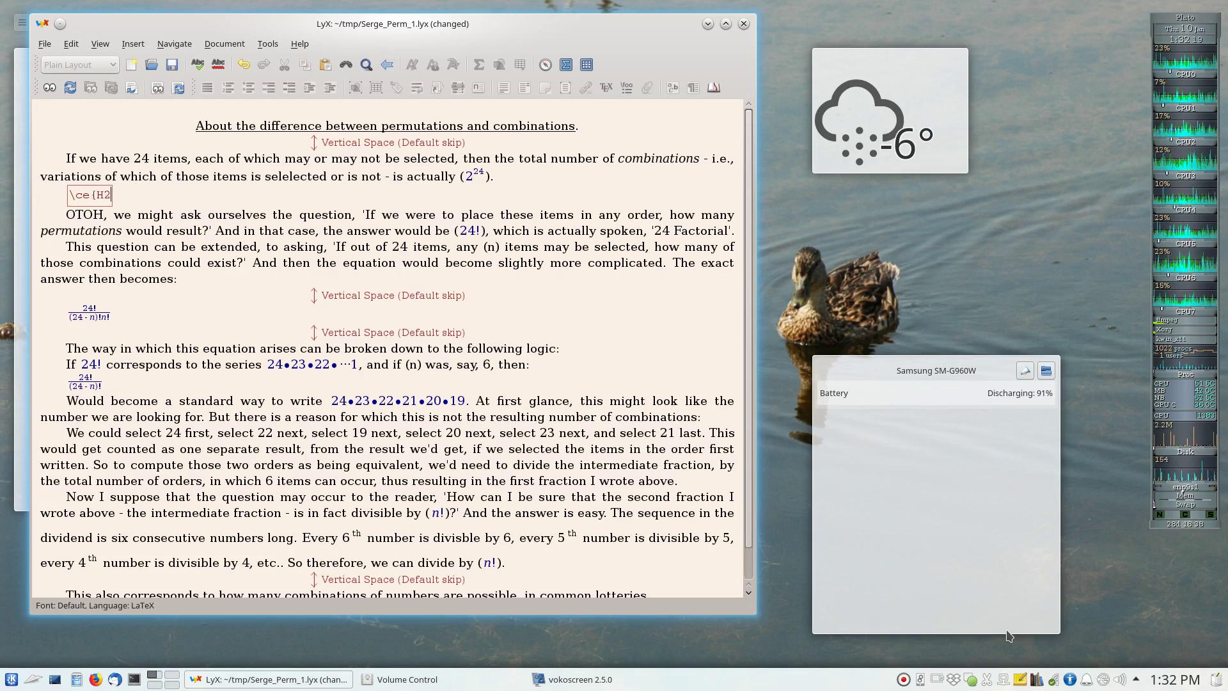
type("O}")
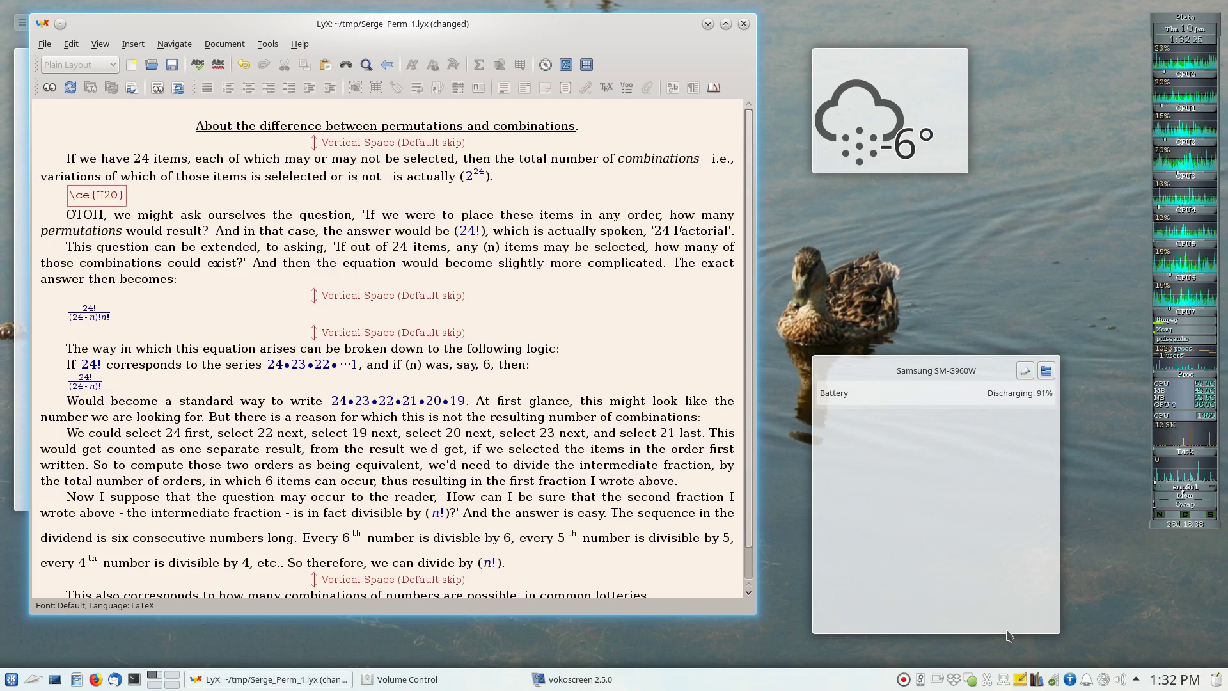
key("Right")
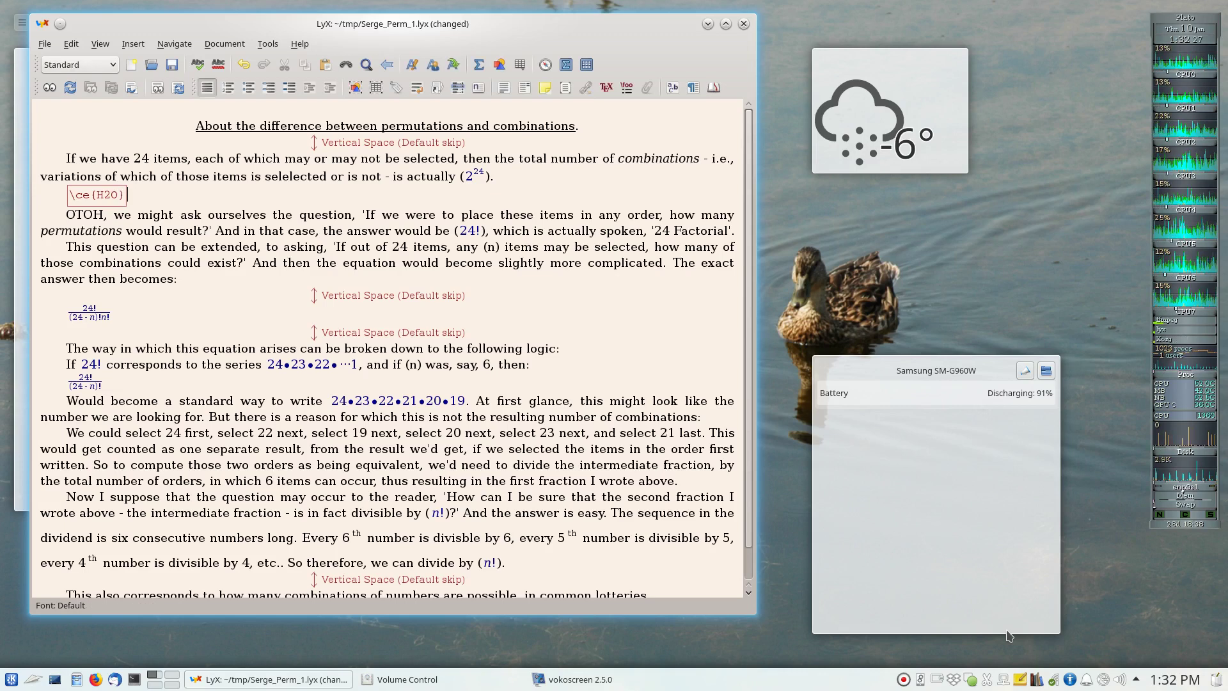
key("Right")
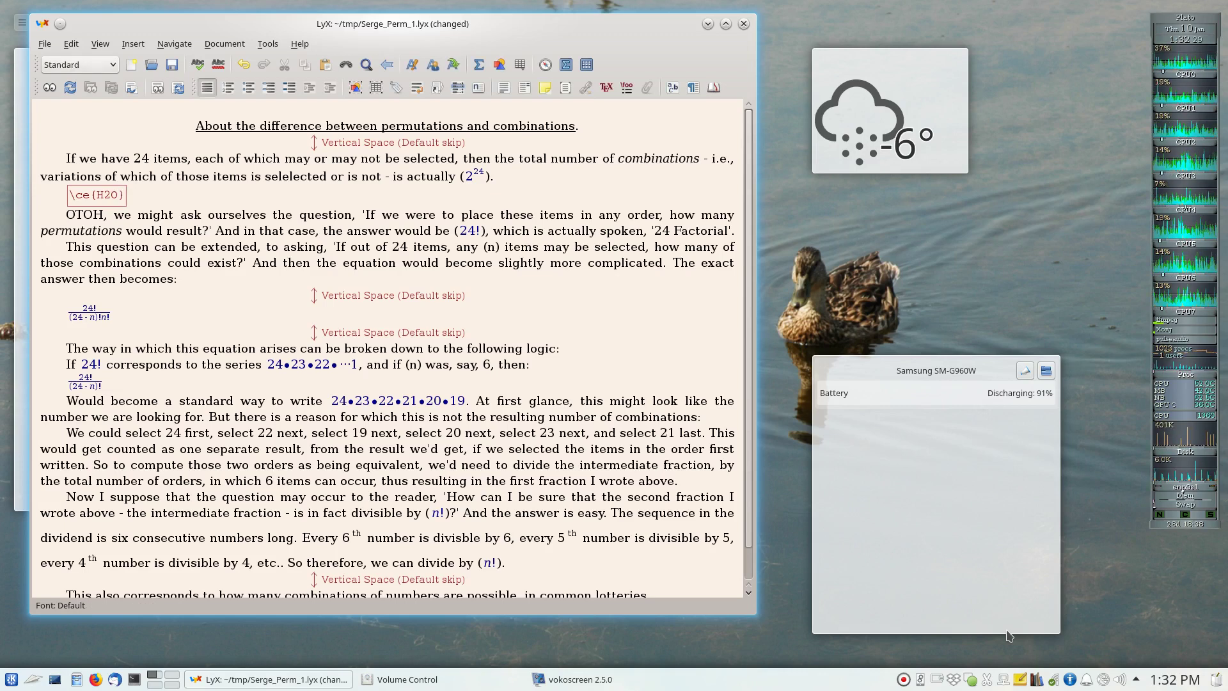
key("Left")
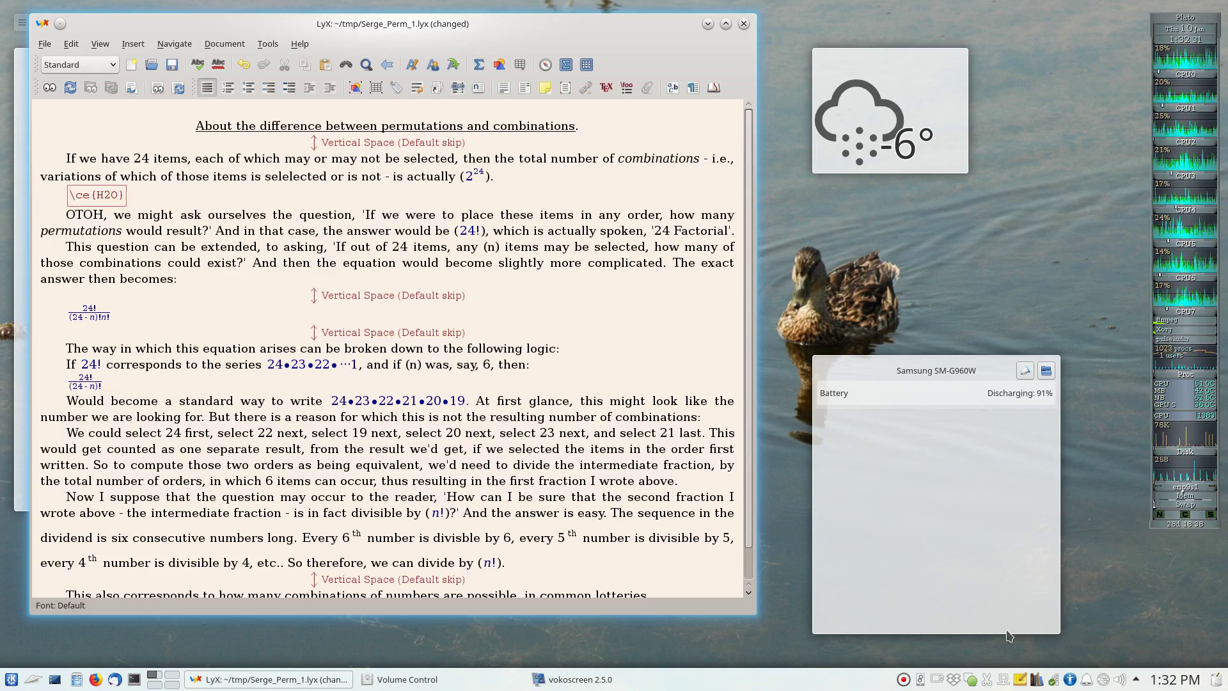
key("Right")
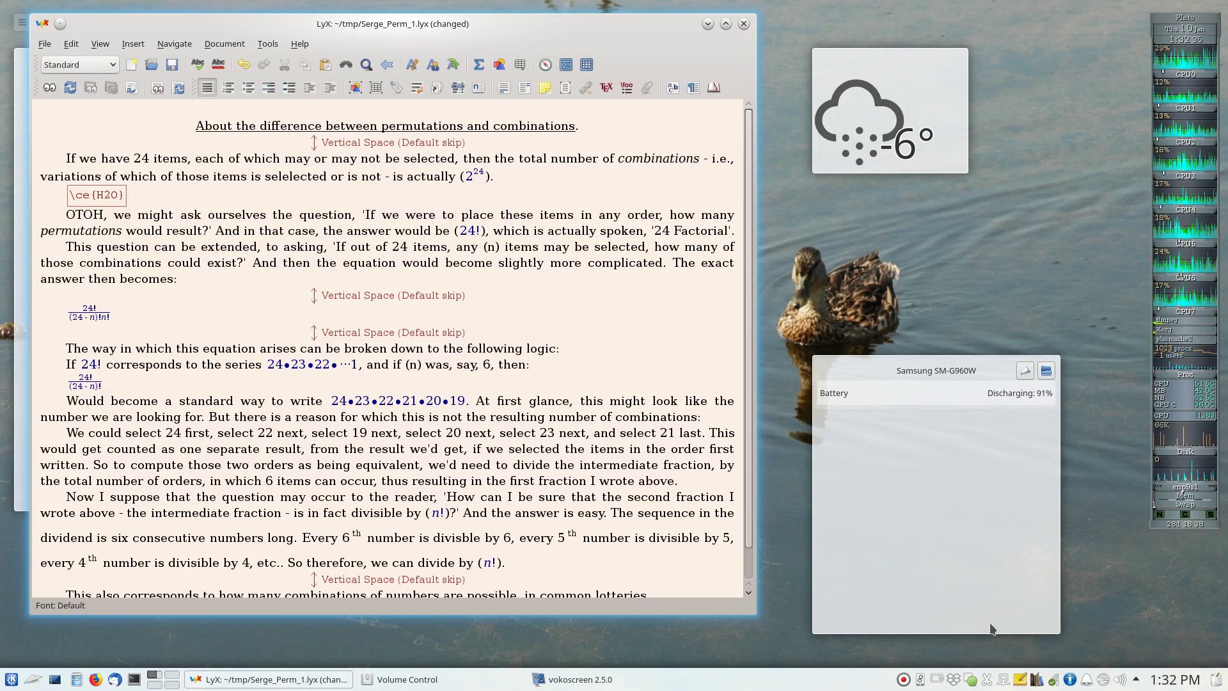
Step: Wrap the \ce{H2O} TeX code inset in a preview to examine its rendering, and remove the preview wrapper again
right_click(95, 197)
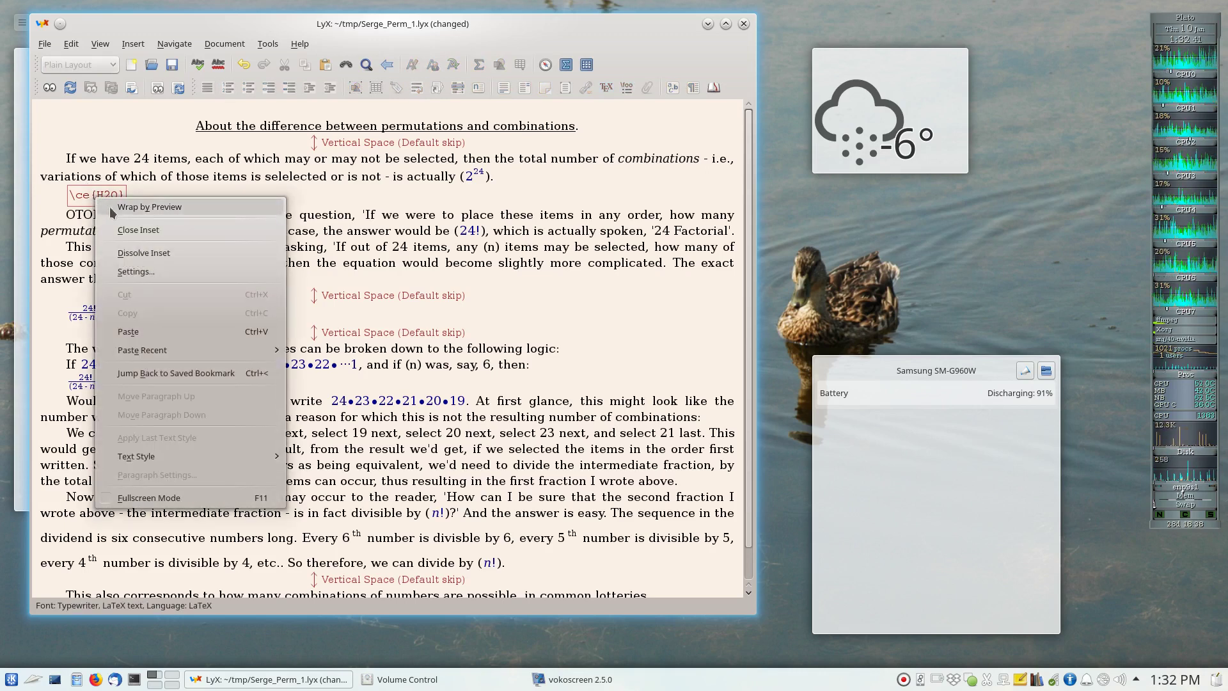
left_click(109, 206)
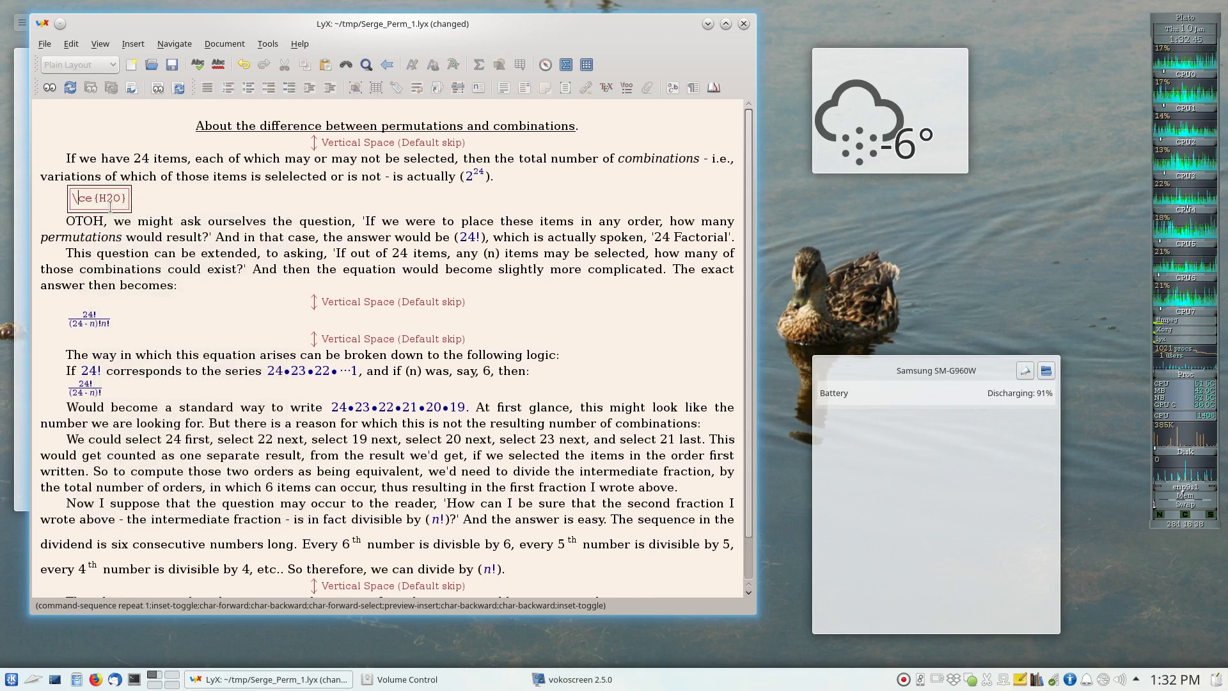
key("Right")
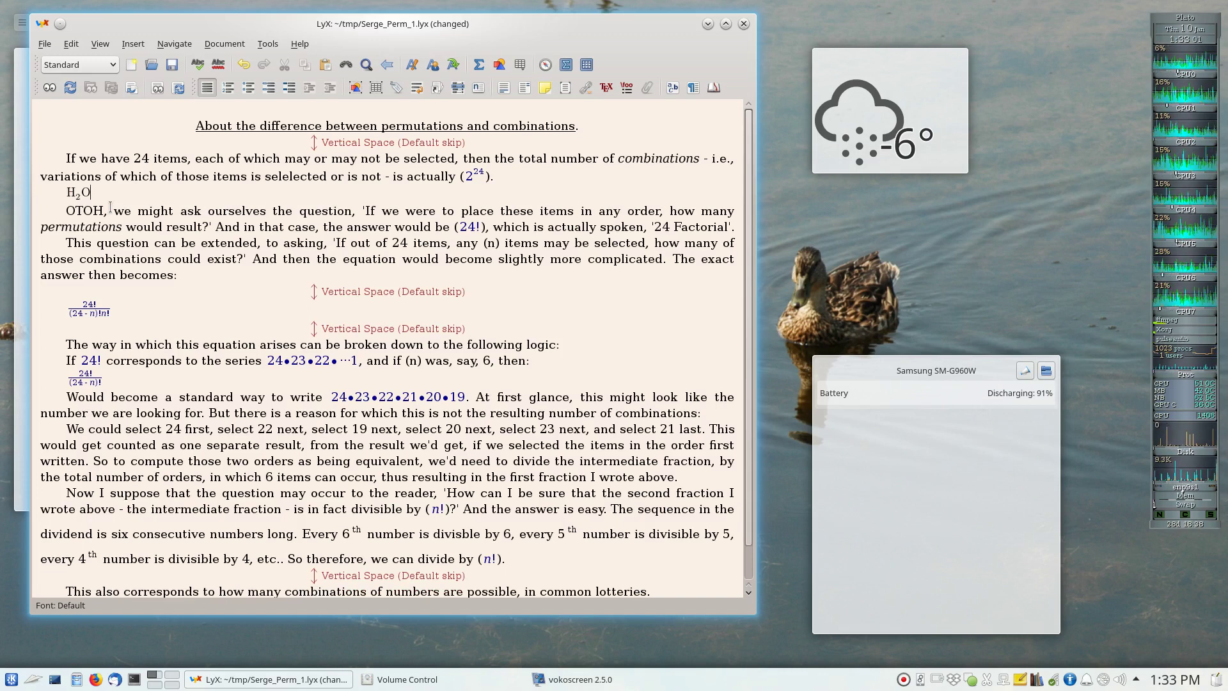
key("Left")
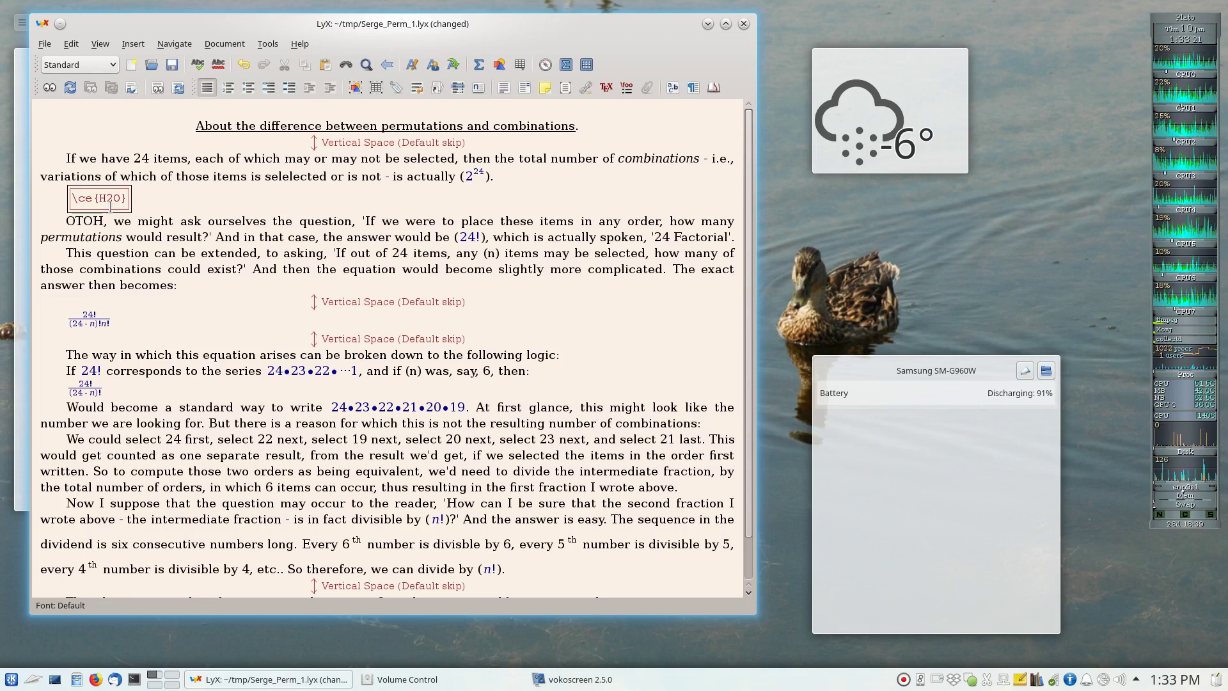
key("Down")
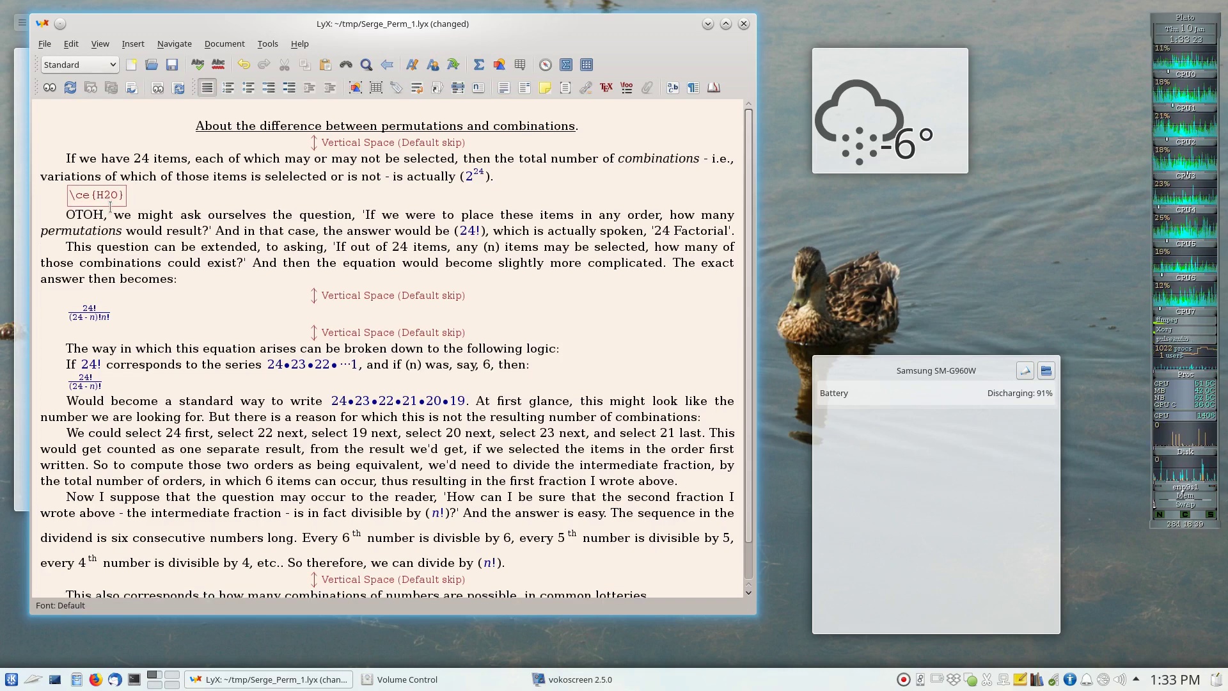
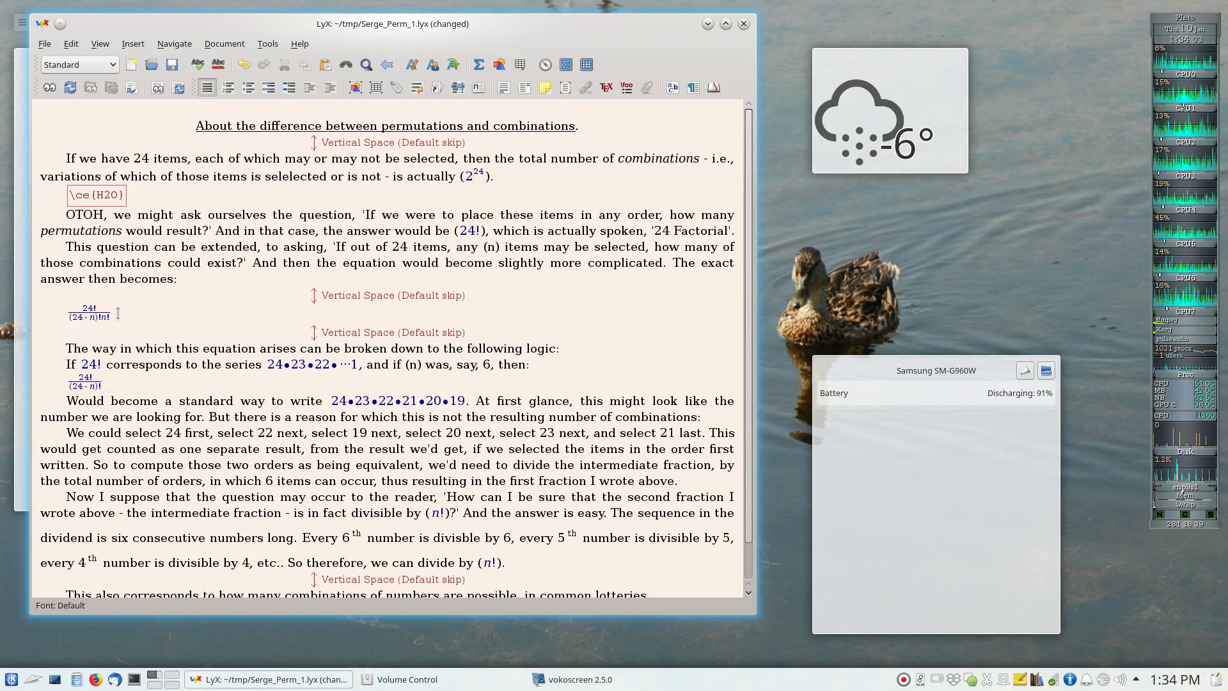
Step: Insert a thin space between (24-n)! and n! in the denominator of the first displayed fraction, and save the document
left_click(118, 312)
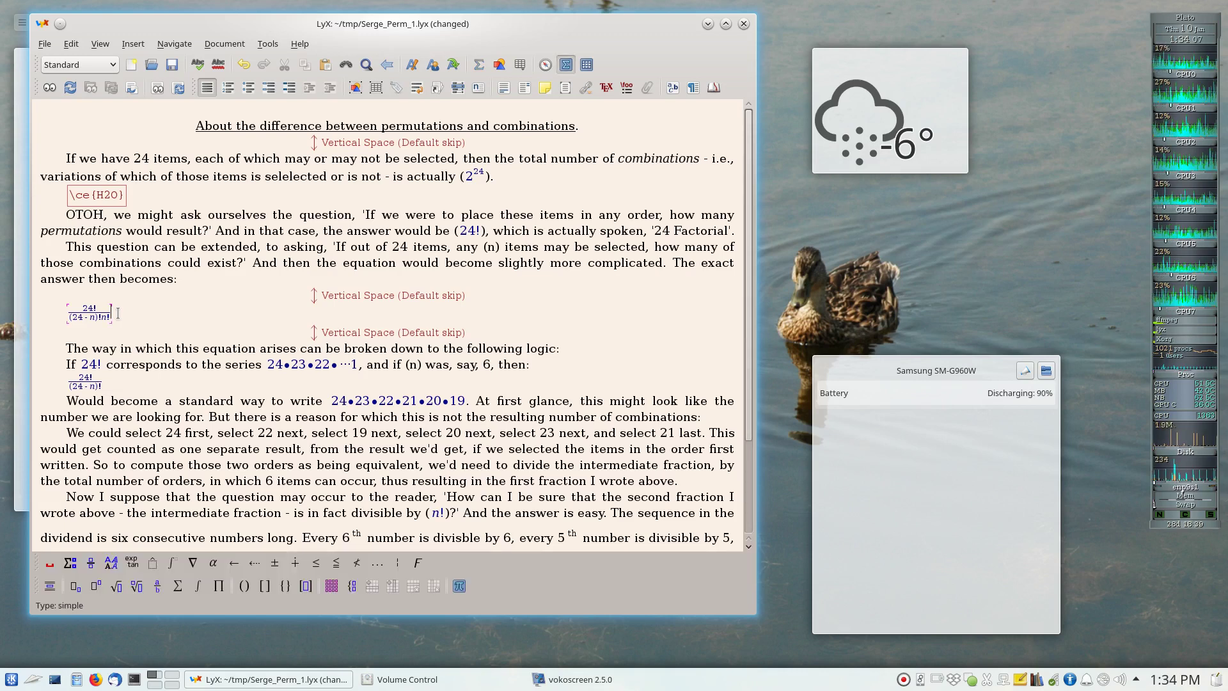
key("Down")
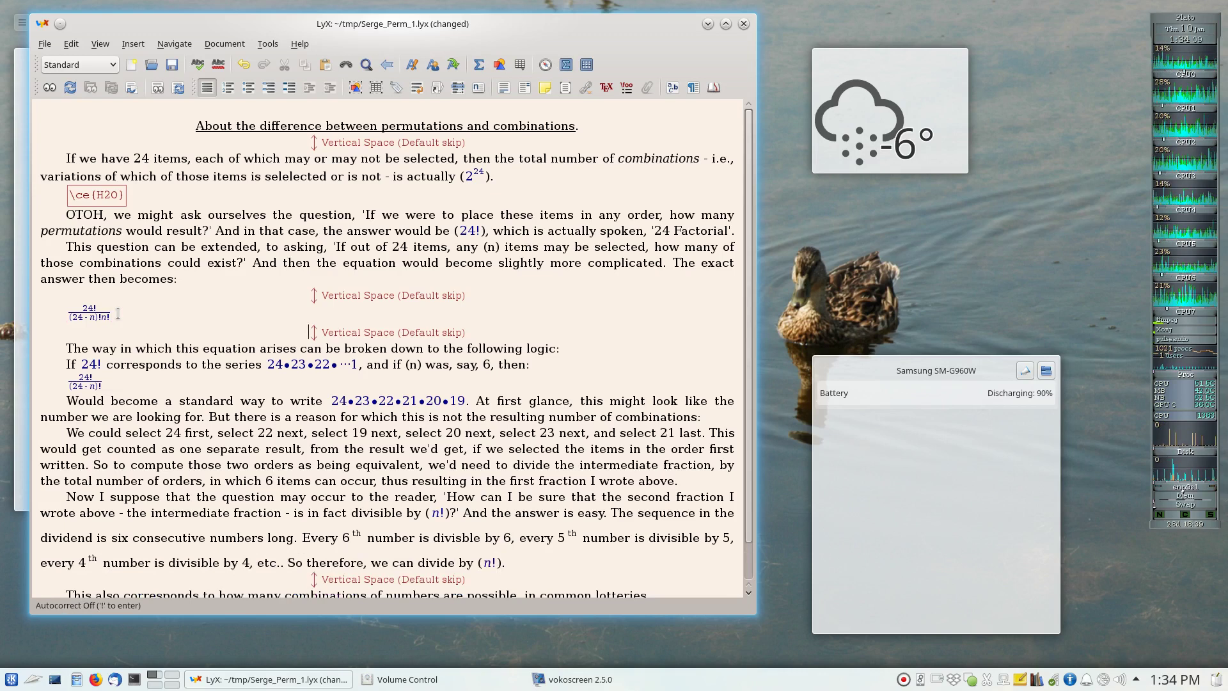
key("Up")
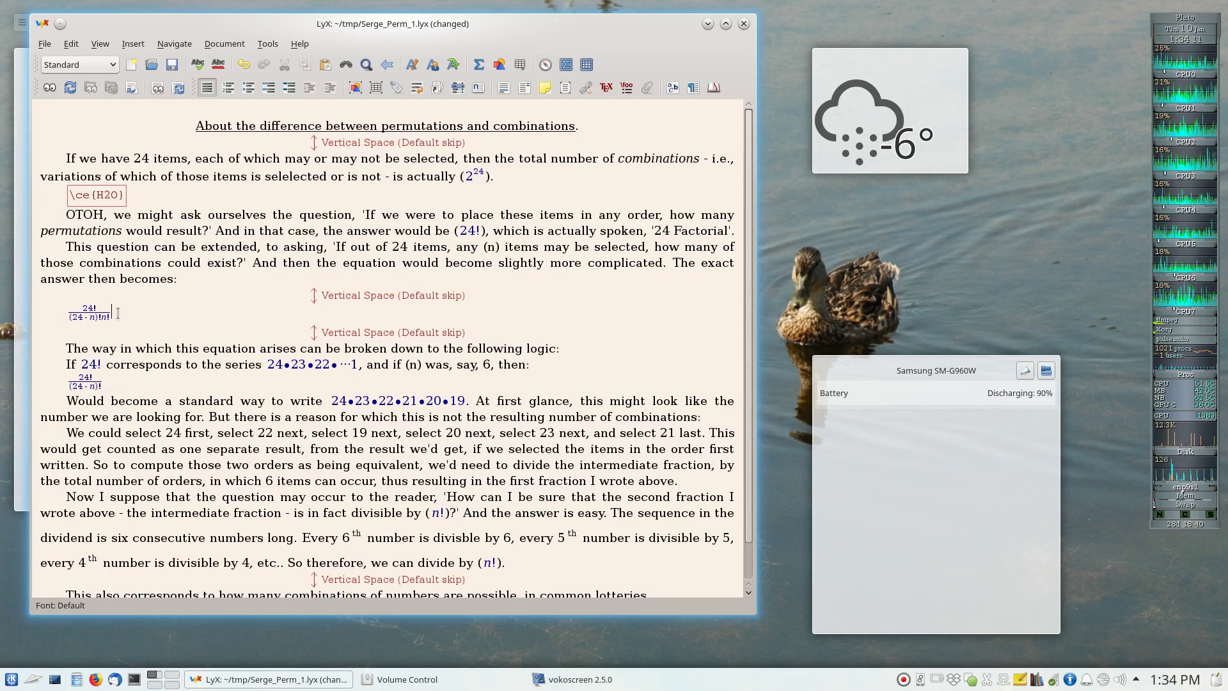
key("Left")
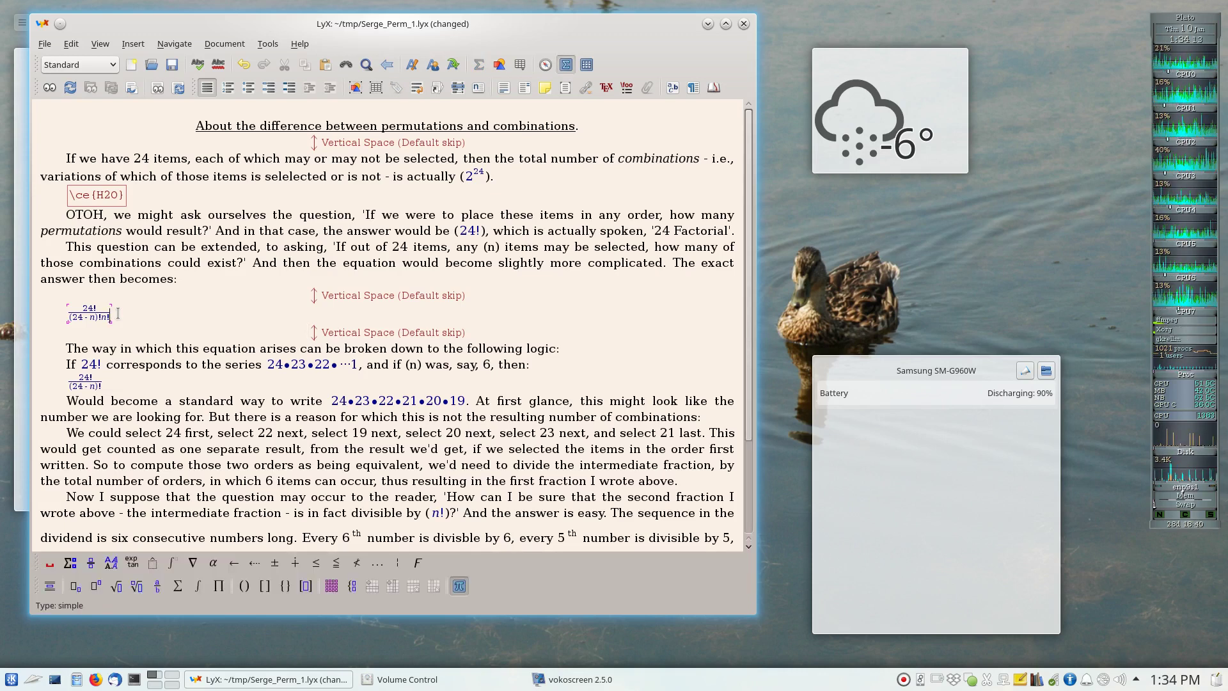
key("Left")
key("Left")
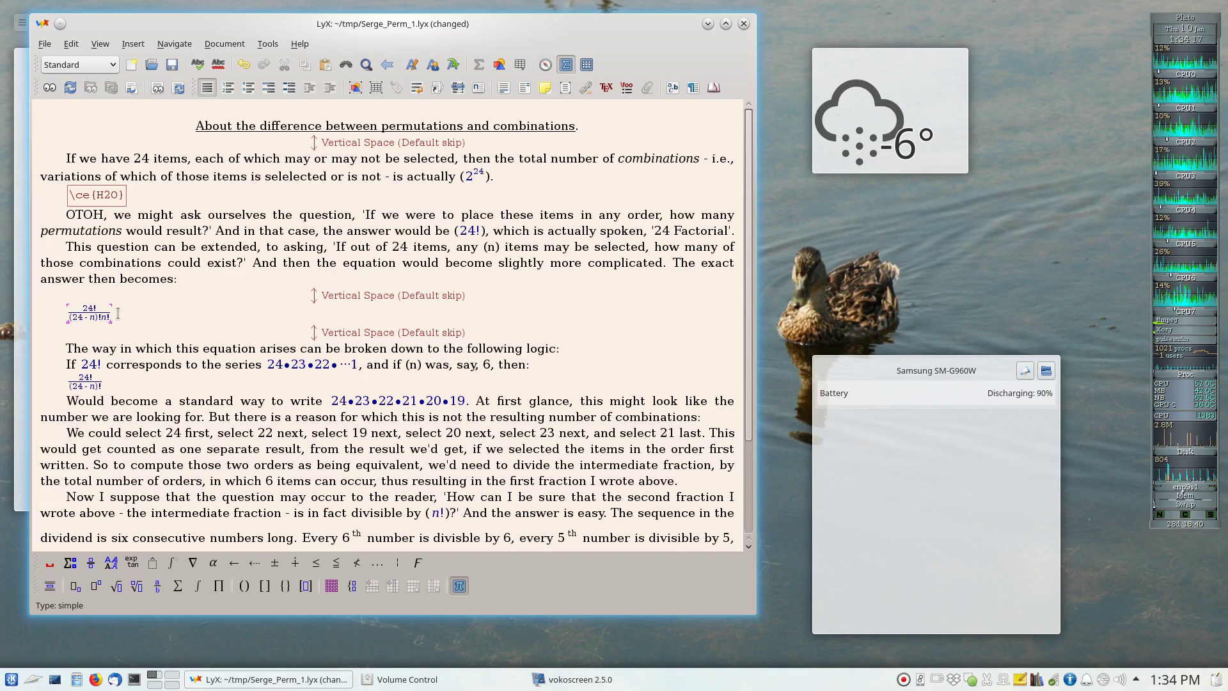
left_click(54, 564)
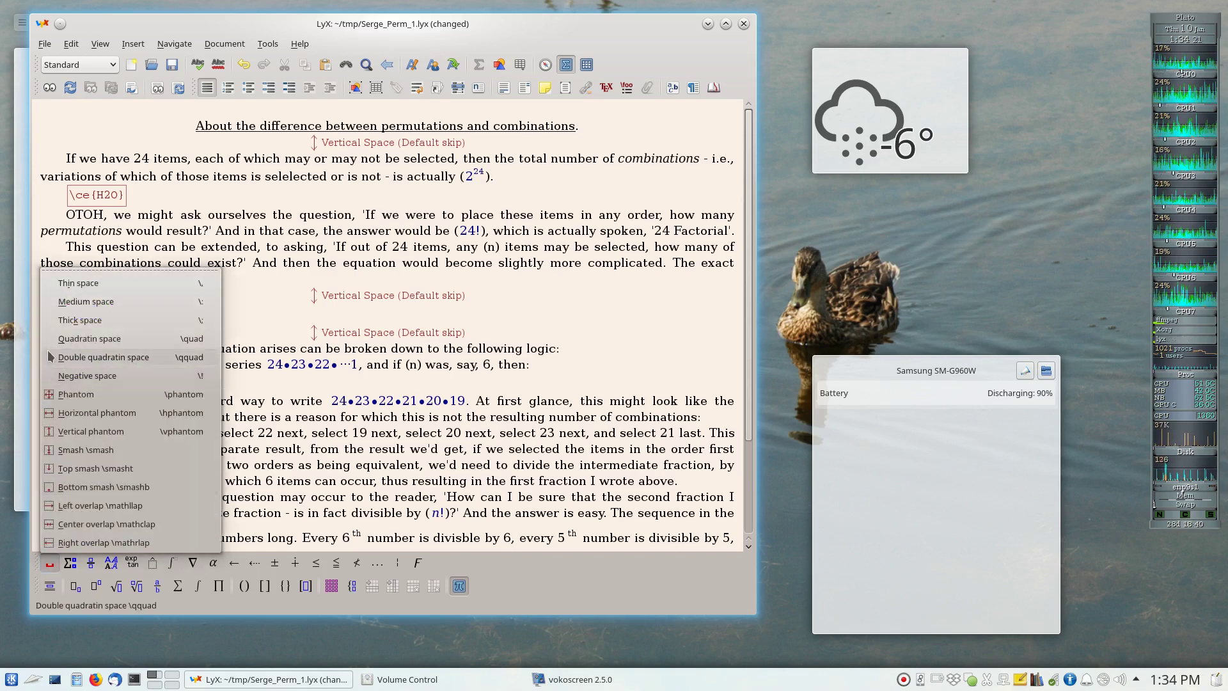
left_click(85, 290)
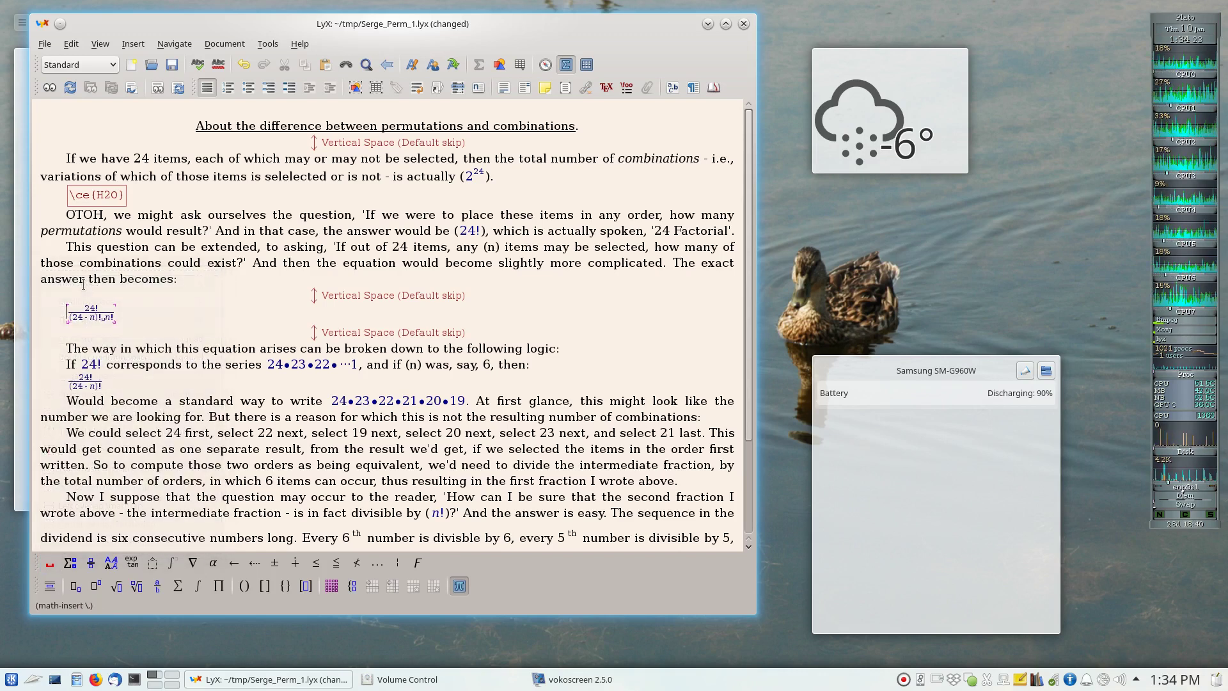
left_click(125, 292)
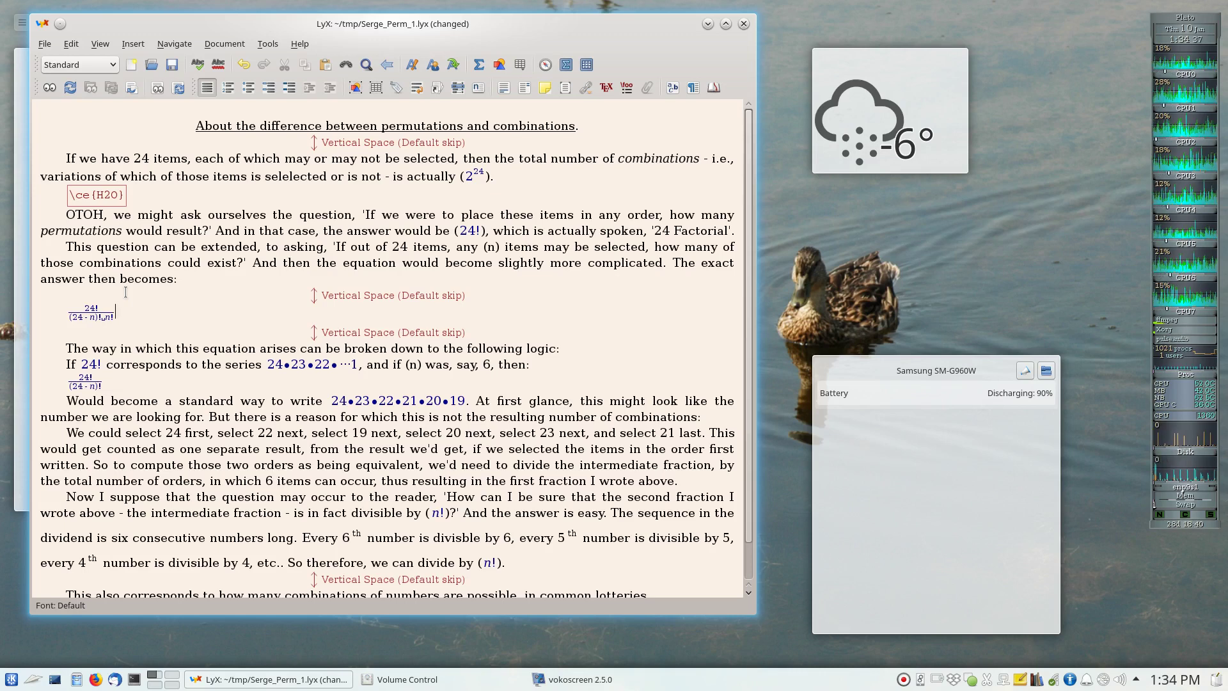
key("Down")
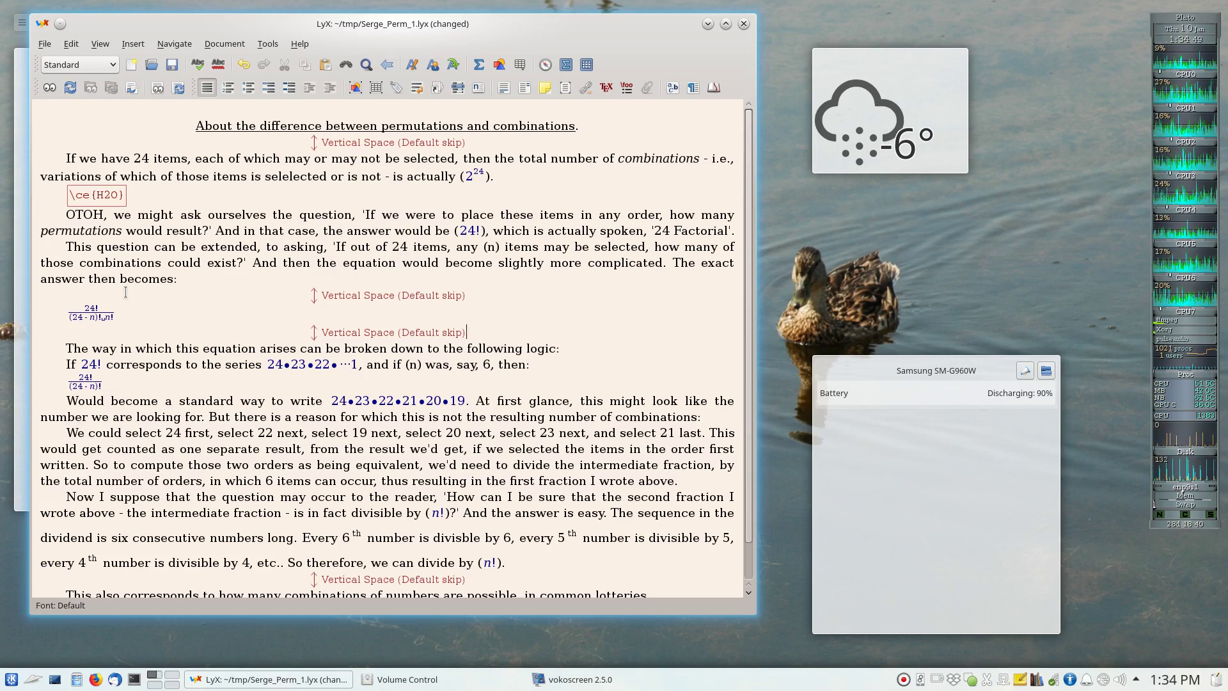
left_click(106, 318)
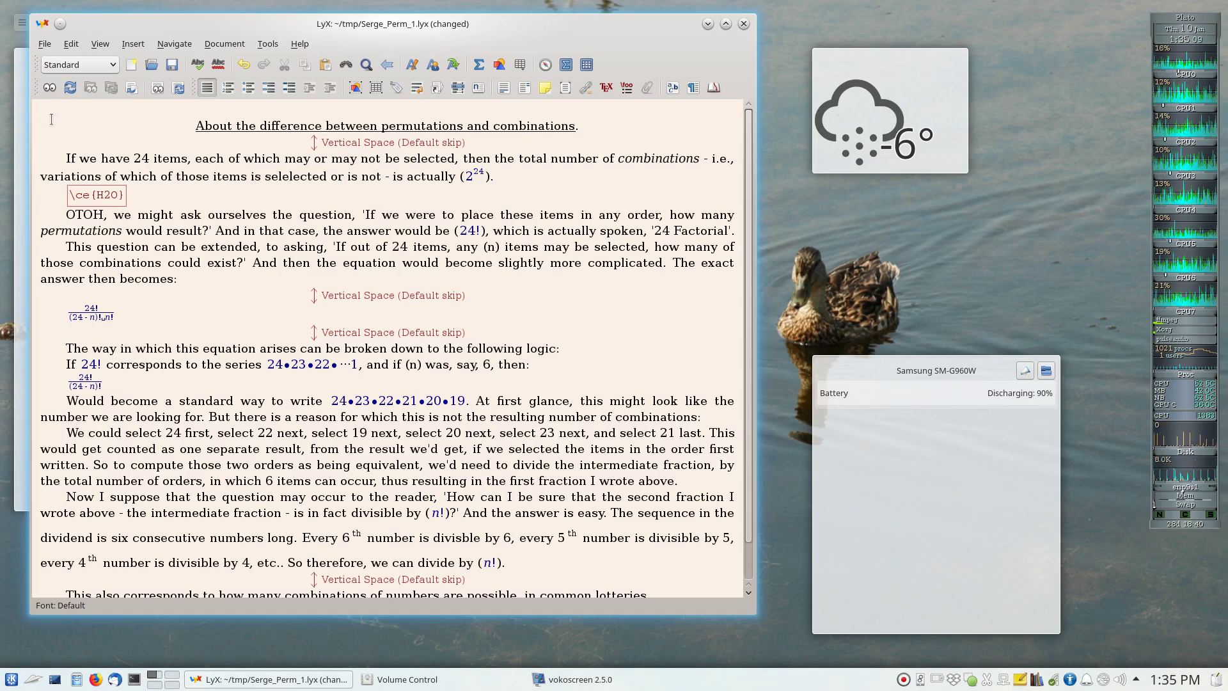
left_click(172, 64)
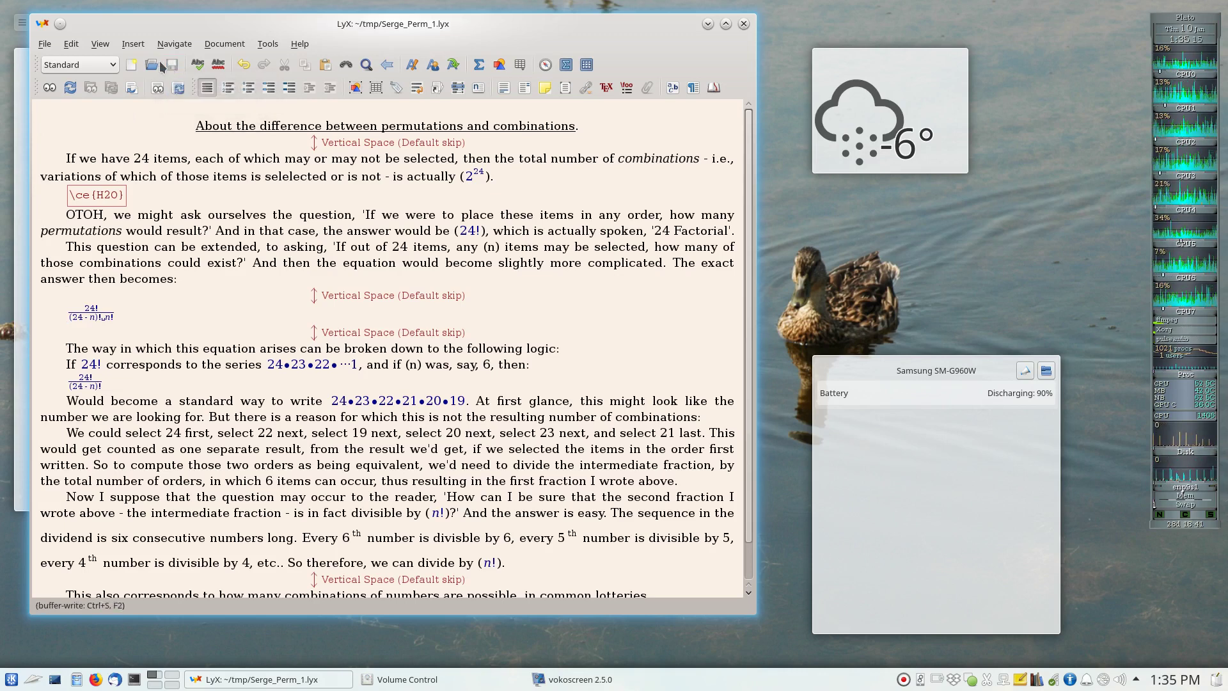
Step: View the document as a PDF to examine the rendered chemical formula and fraction spacing, and close the PDF viewer
left_click(50, 87)
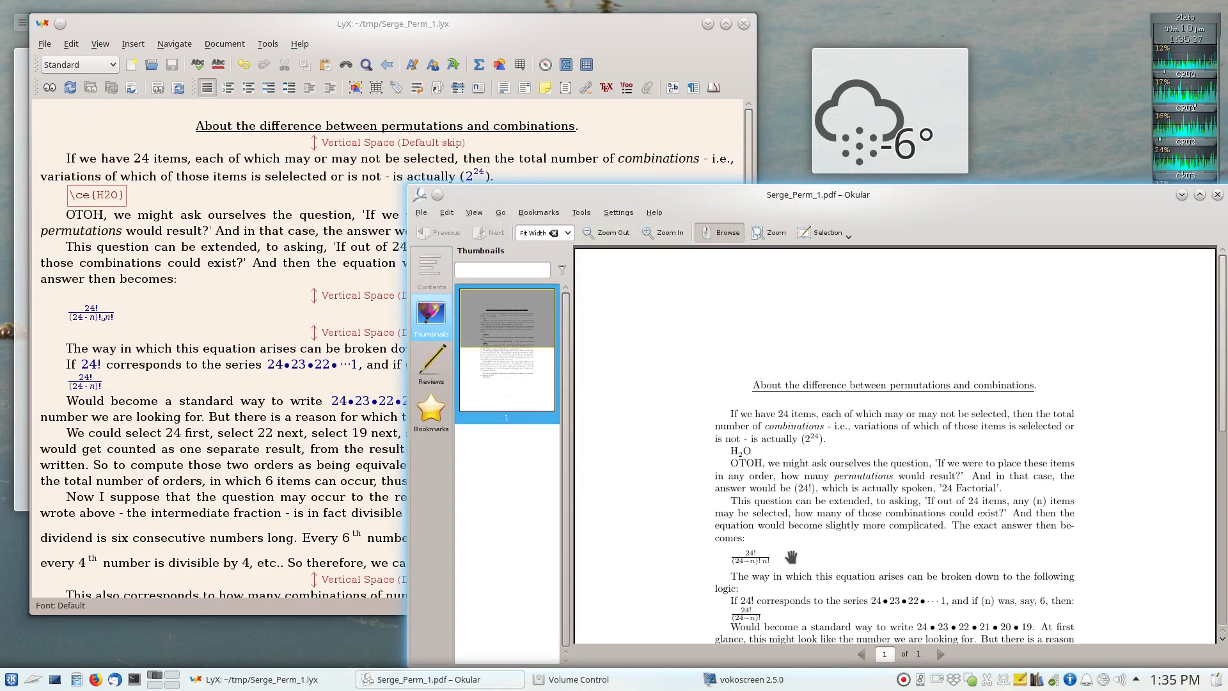
scroll(791, 557, "down", 1)
scroll(791, 556, "down", 3)
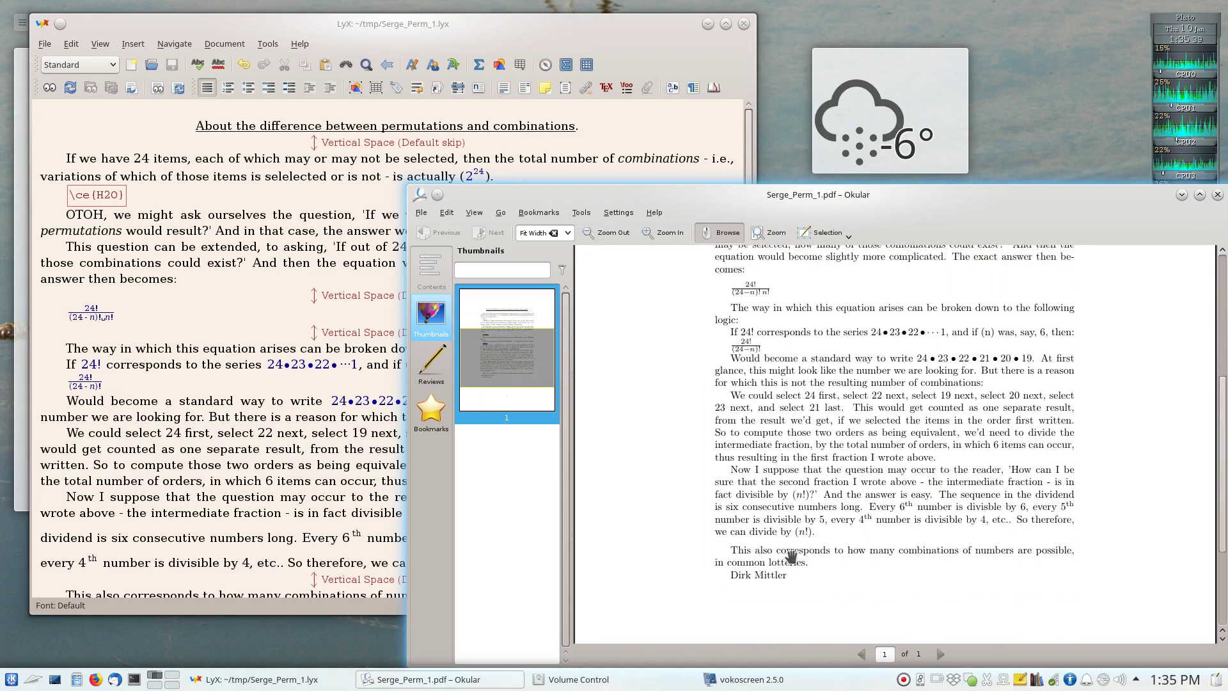
scroll(792, 556, "up", 3)
scroll(791, 557, "up", 2)
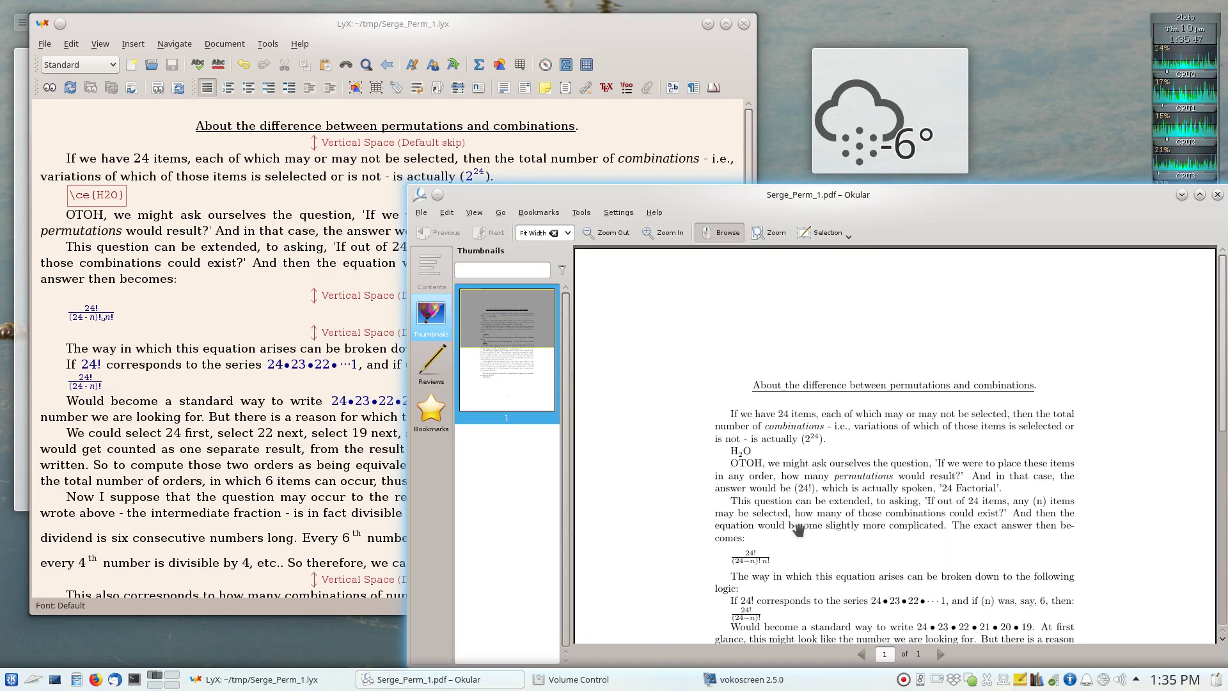
left_click(1217, 195)
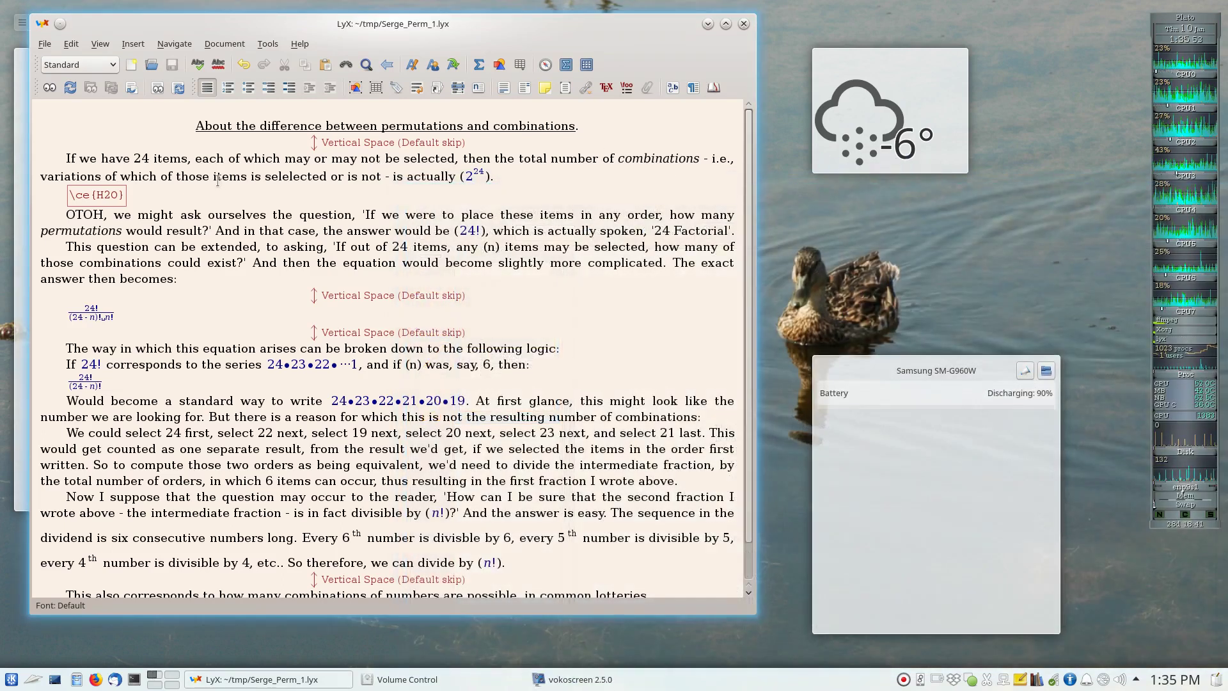